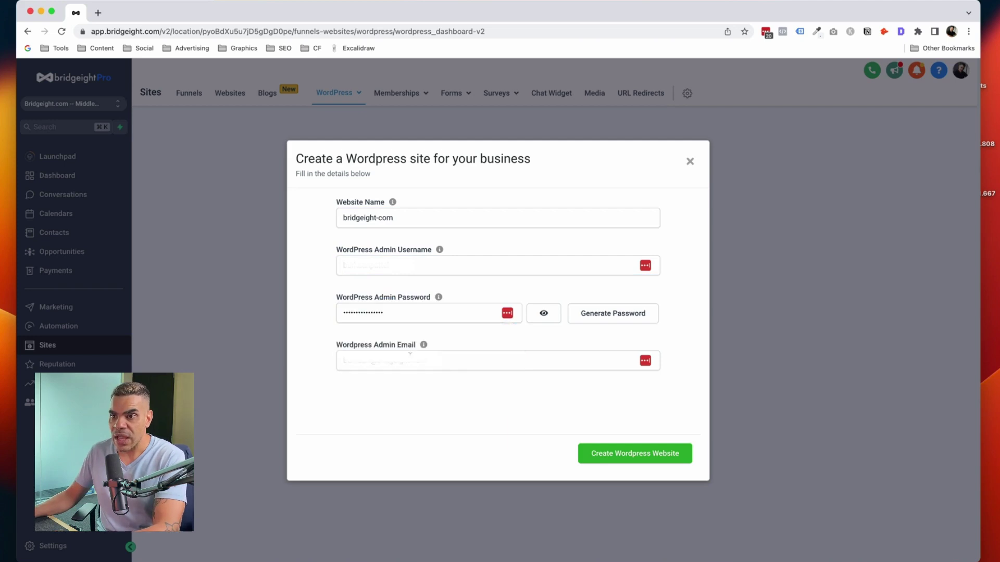
Create the WordPress website bridgeight-com with the entered admin details.
key("Return")
left_click(668, 449)
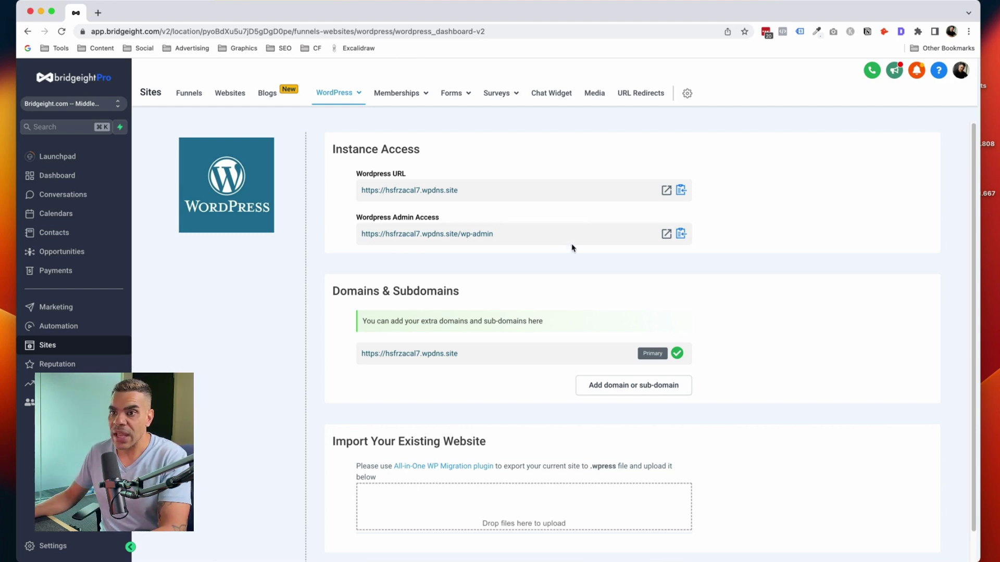
Open the new WordPress site's public URL in its own browser tab, look over the default page, and return to the Sites dashboard.
left_click_drag(407, 191, 451, 191)
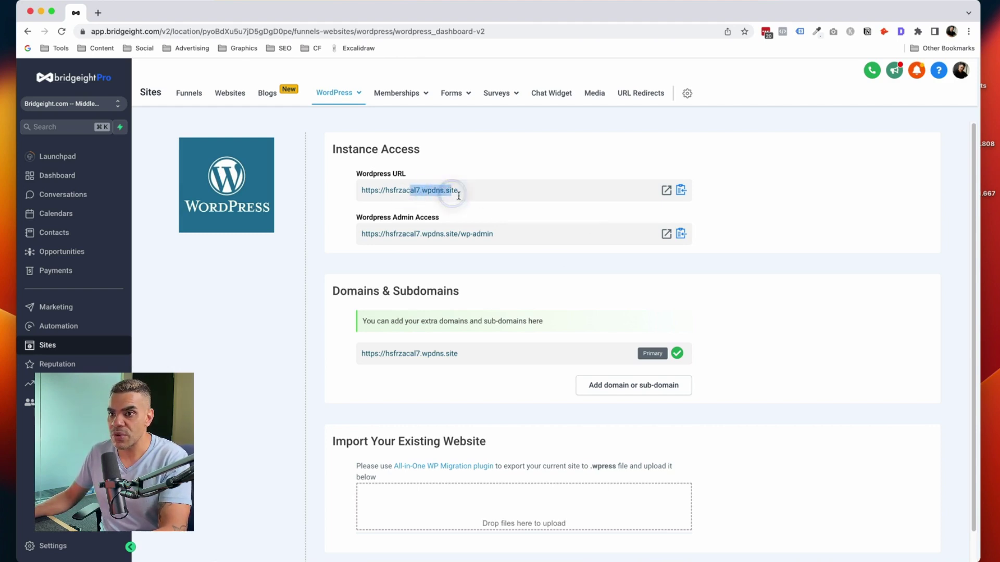
left_click(666, 191)
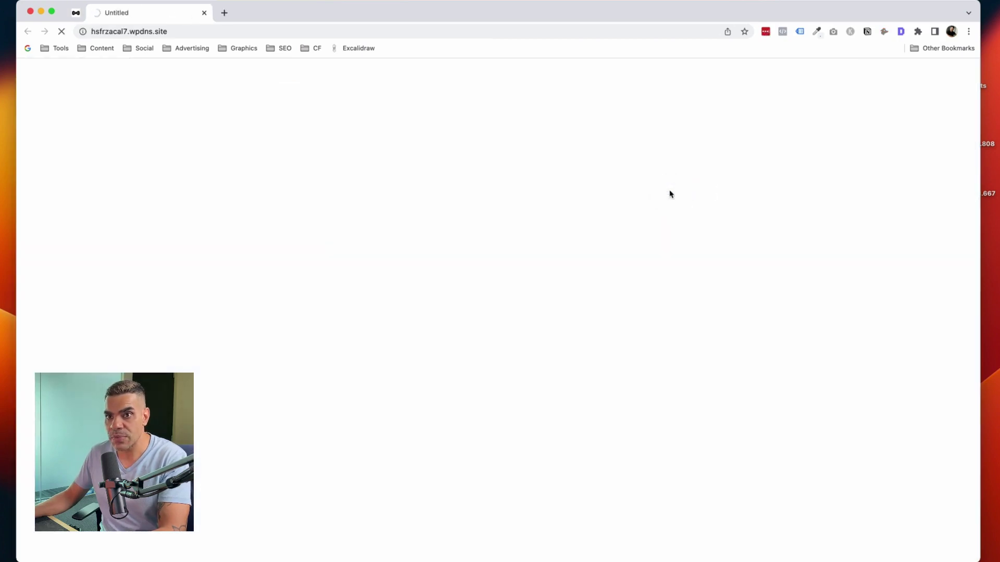
left_click_drag(321, 182, 506, 189)
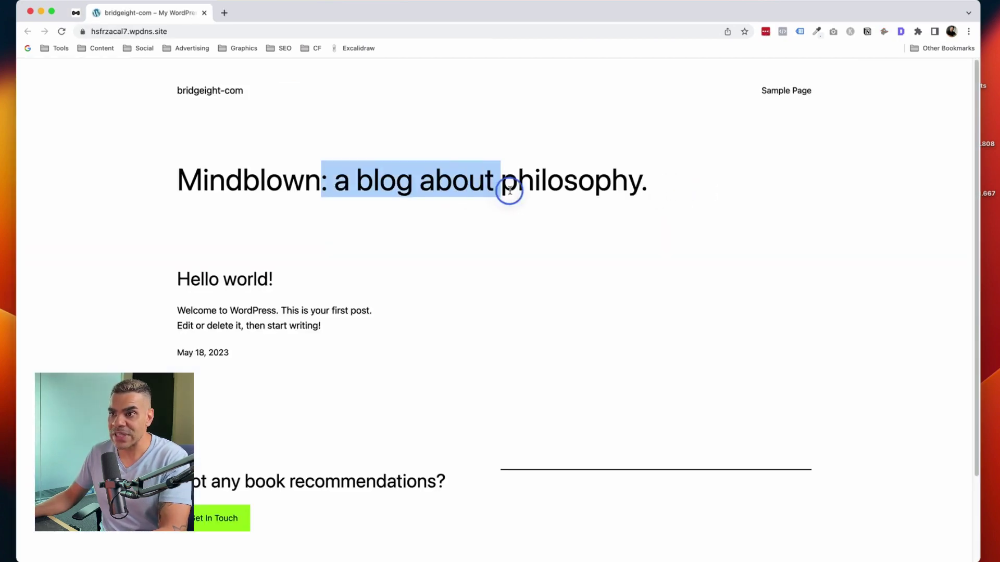
scroll(555, 183, "down", 3)
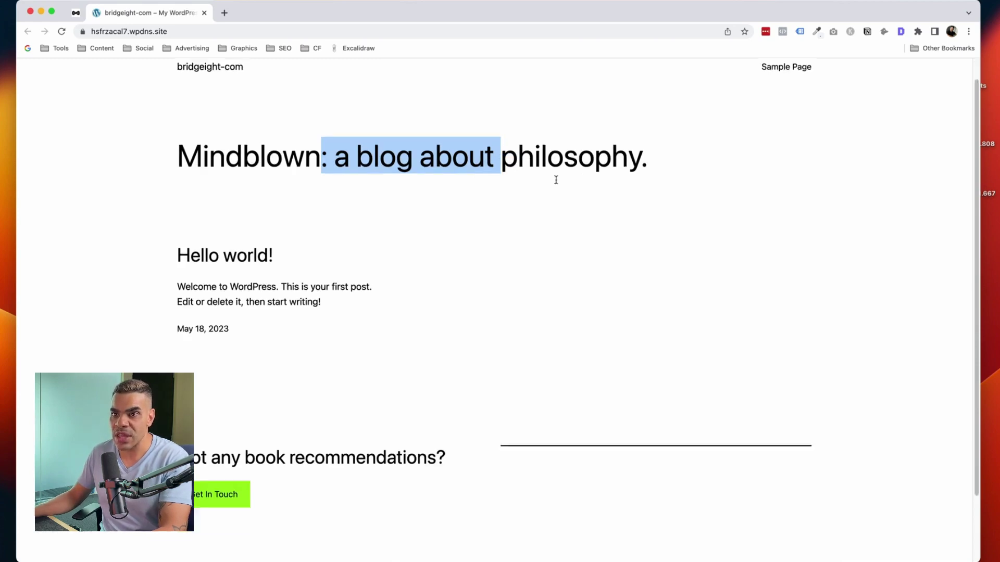
scroll(556, 184, "up", 3)
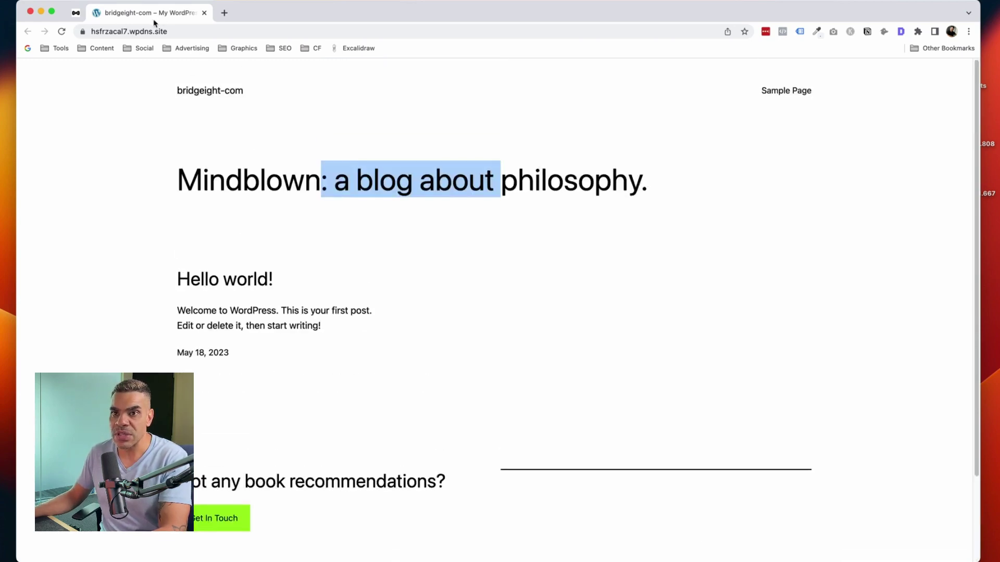
left_click(76, 12)
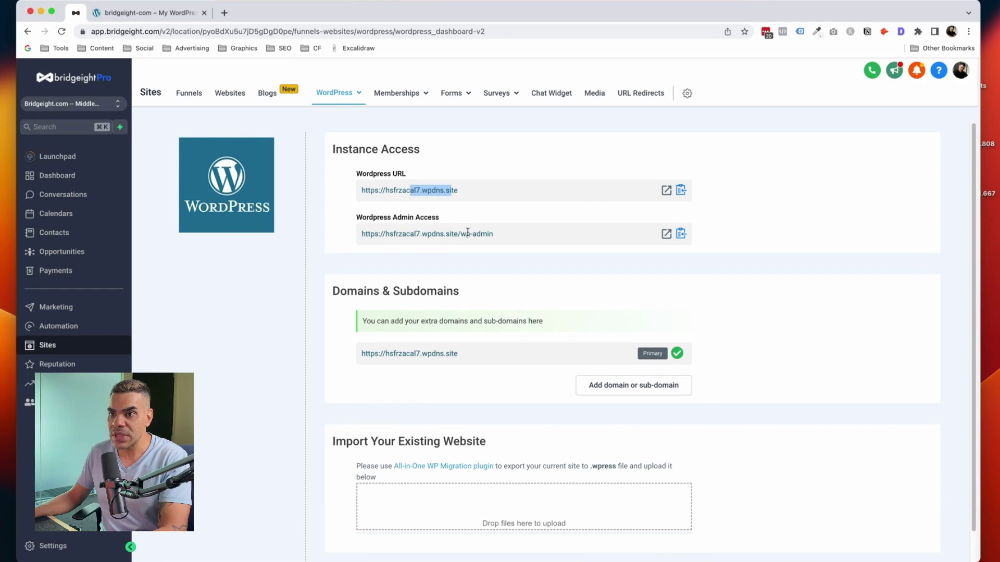
Log in to the WordPress admin with the admin username and password, and save the login in LastPass.
left_click(667, 234)
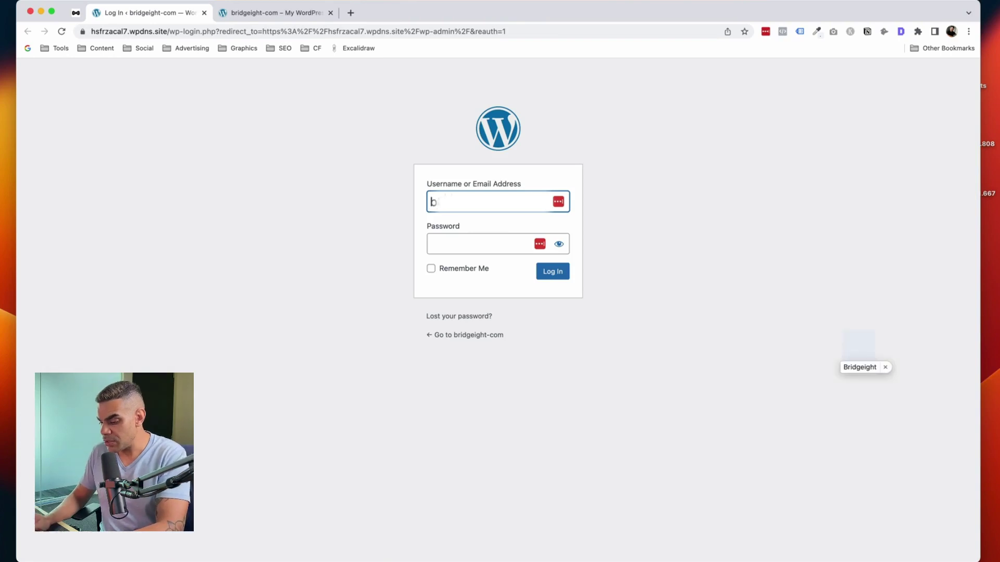
left_click(553, 271)
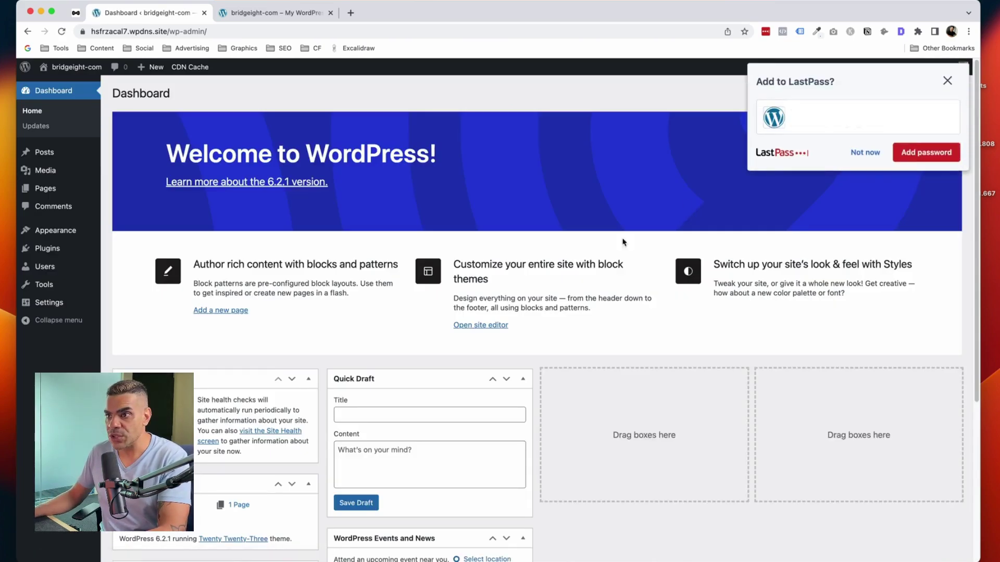
left_click(906, 152)
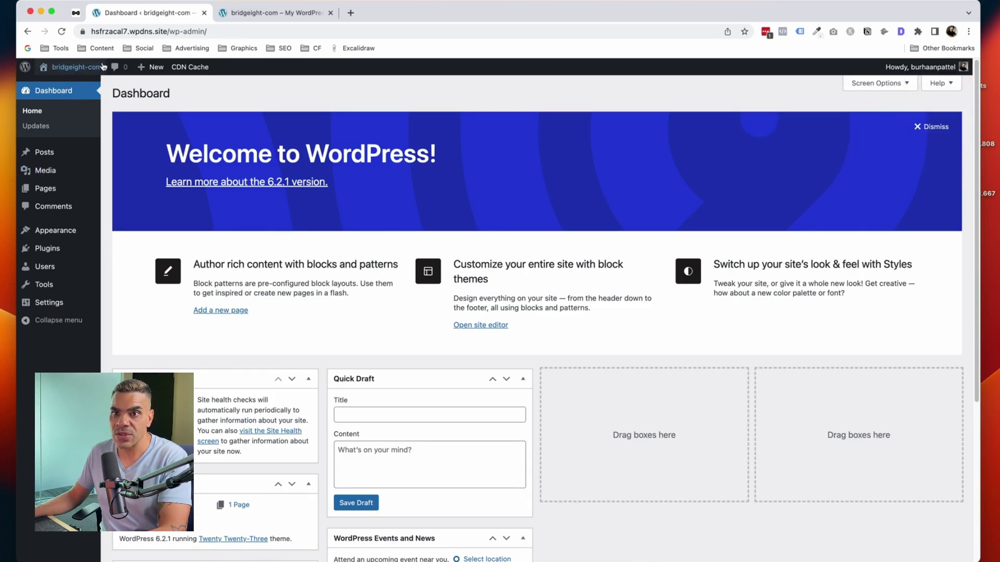
Add the subdomain blog.bridgeight.com to the WordPress site from its Domains & Subdomains section in the Sites dashboard.
left_click(76, 11)
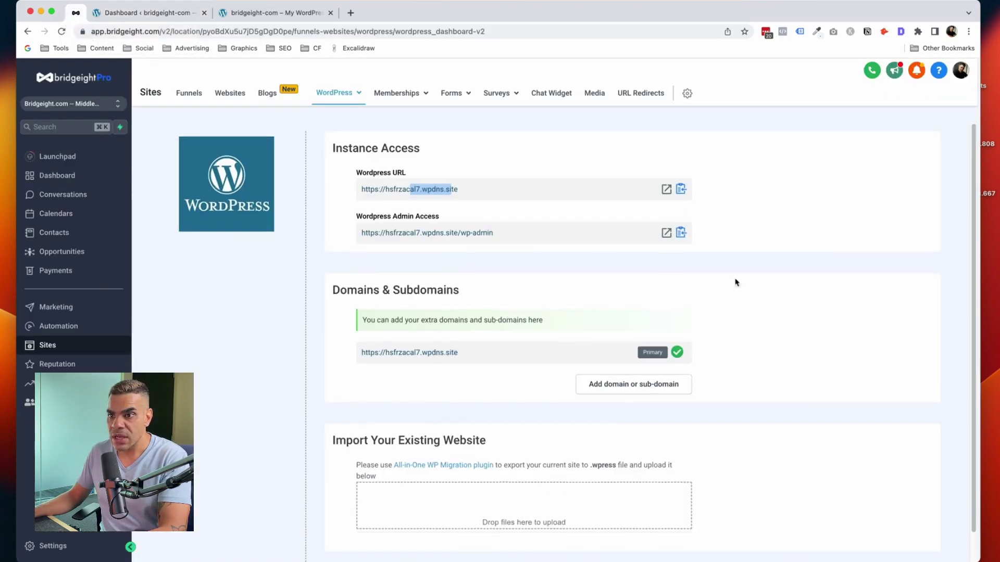
scroll(737, 282, "down", 1)
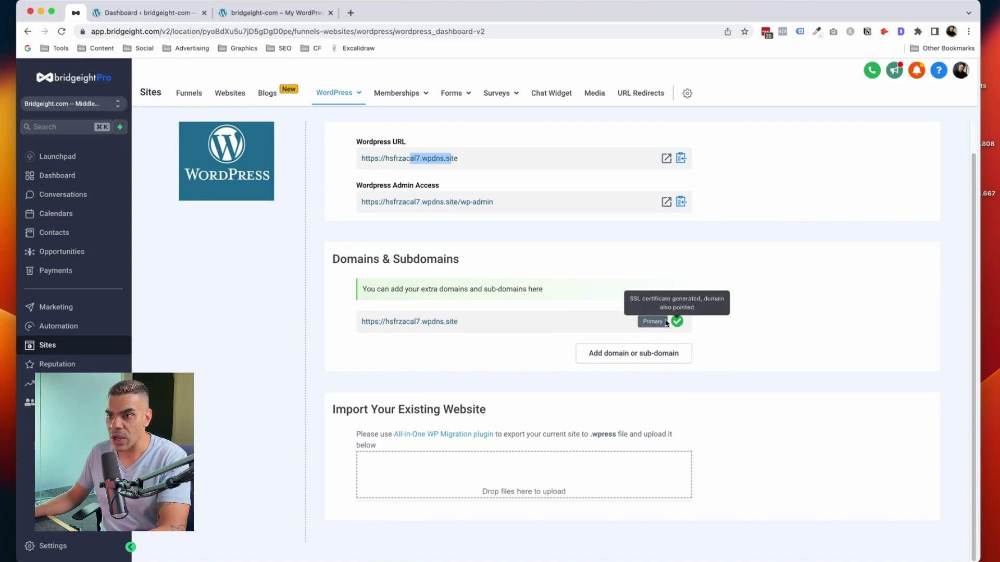
left_click(638, 353)
left_click(458, 252)
type("blog.bri")
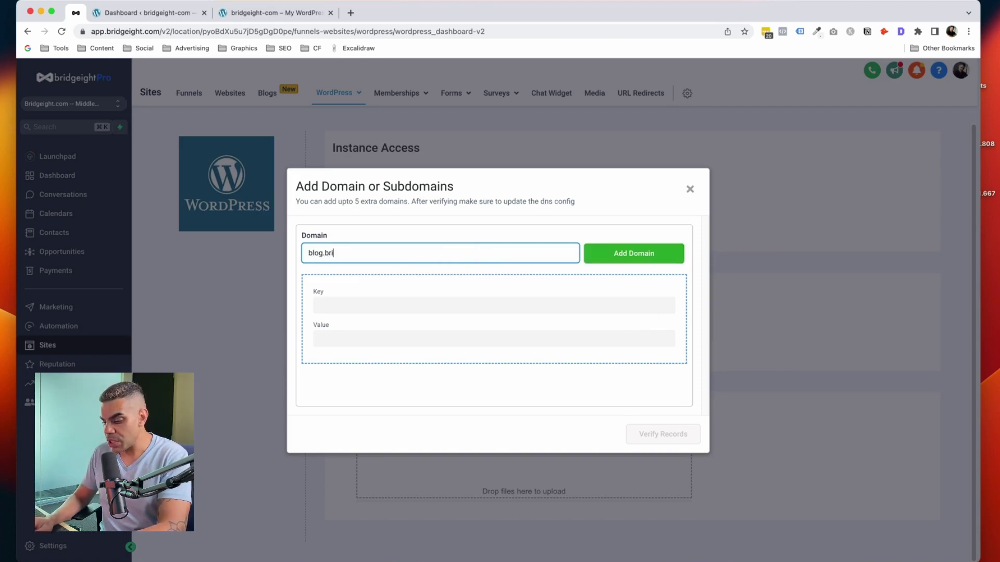
type("dgeight")
key("BackSpace")
key("BackSpace")
key("BackSpace")
key("BackSpace")
key("BackSpace")
type("eight.com")
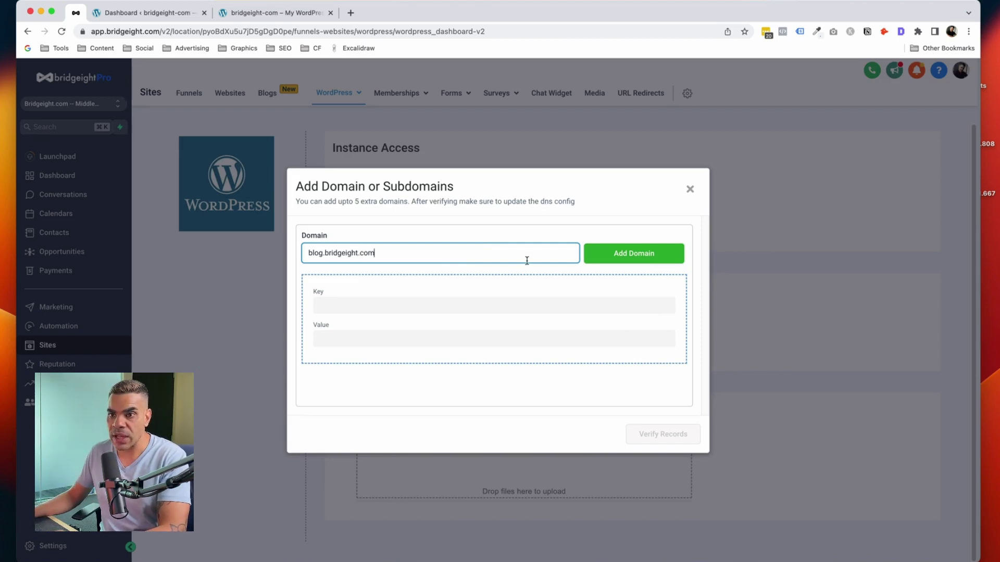
left_click(626, 263)
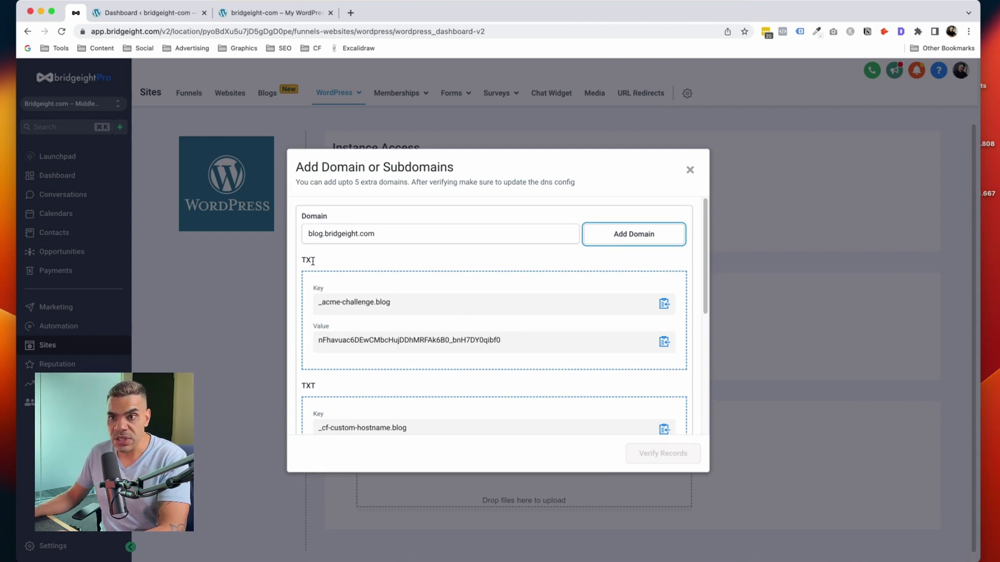
Open the DNS records of bridgeight.com on Cloudflare in a new browser tab.
scroll(357, 316, "down", 5)
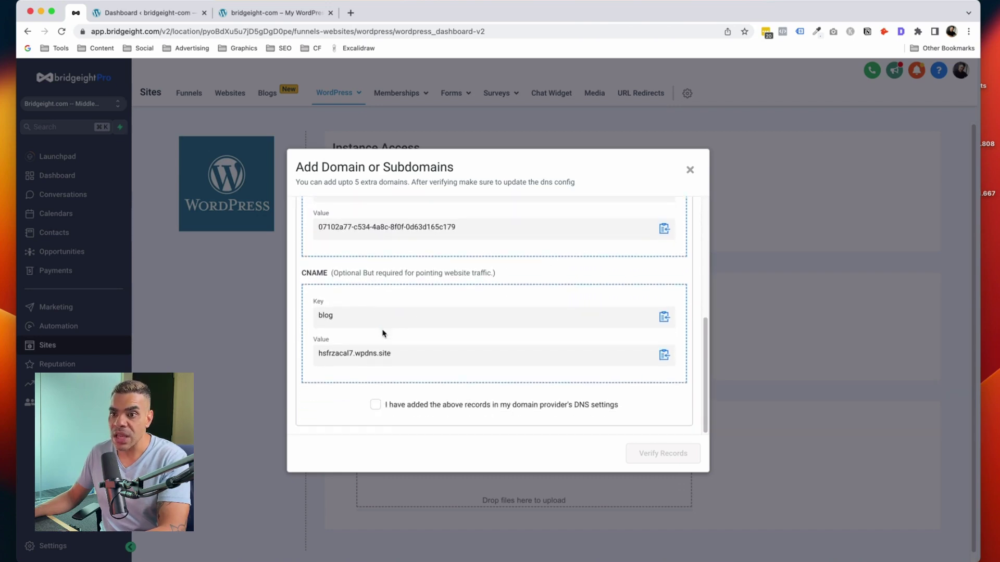
scroll(382, 333, "up", 5)
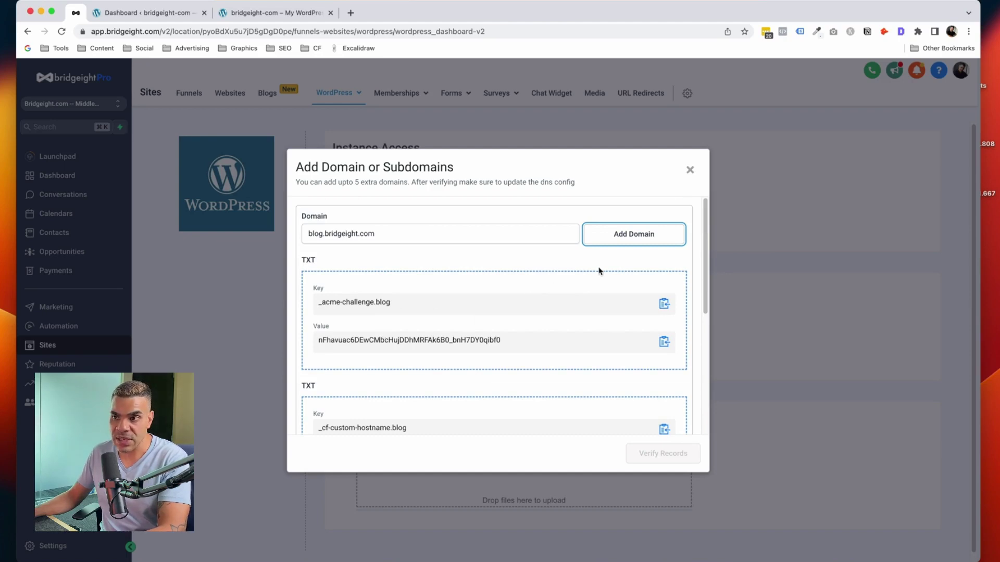
scroll(598, 270, "down", 5)
key("super+t")
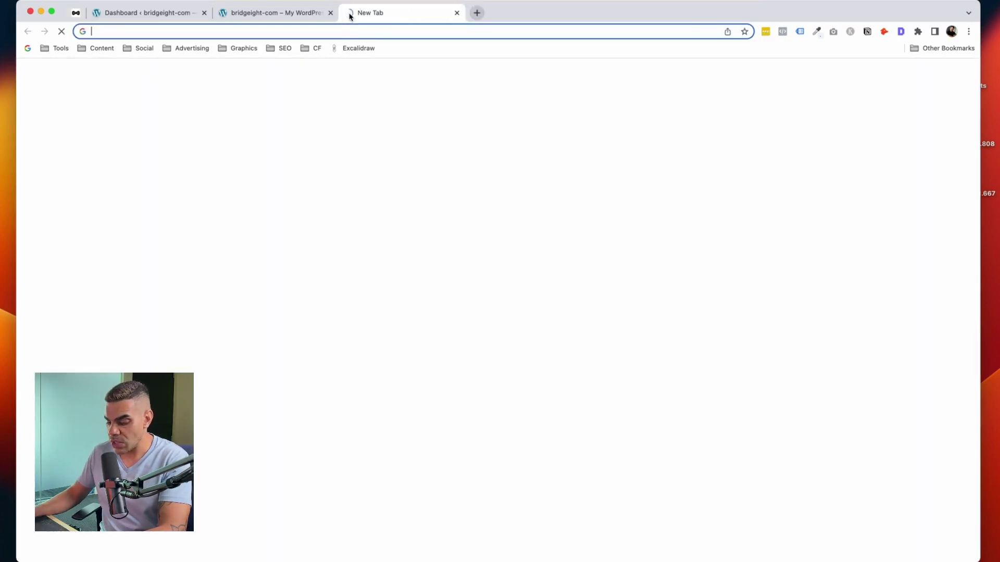
type("cloud")
key("Return")
left_click(603, 256)
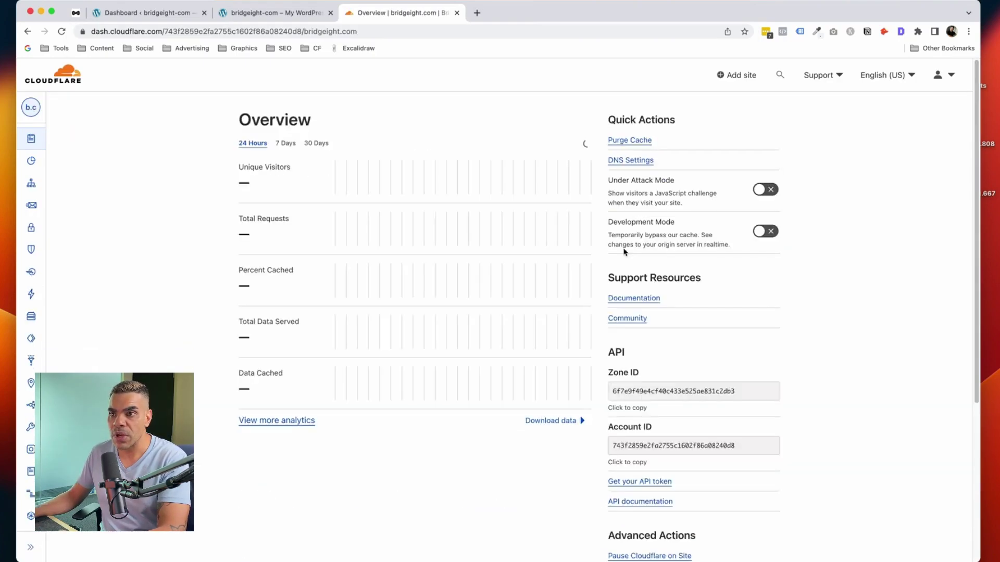
left_click(630, 161)
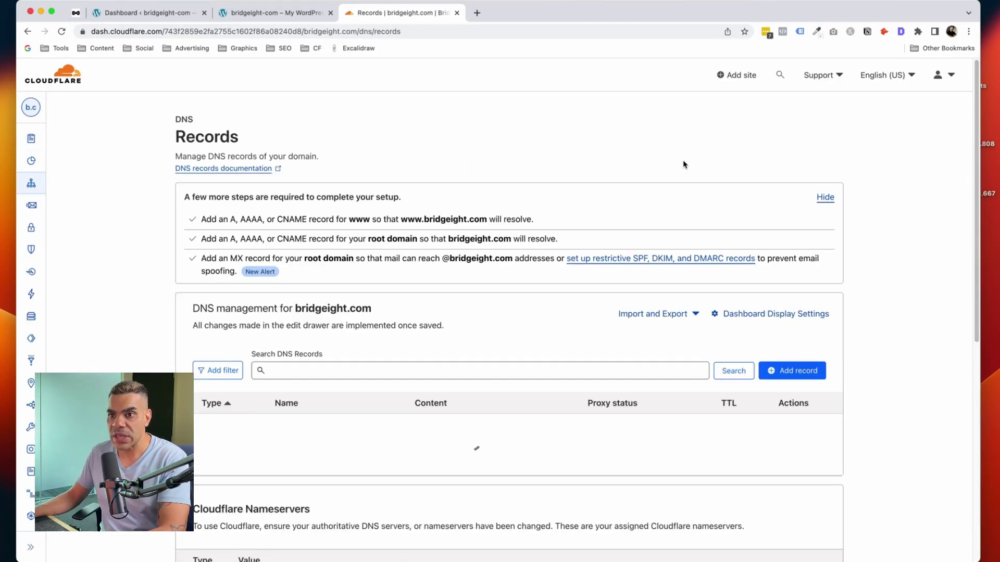
Add TXT records named _acme-challenge.blog and _cf-custom-hostname.blog in Cloudflare, using the keys and values given in the Add Domain dialog.
key("super+2")
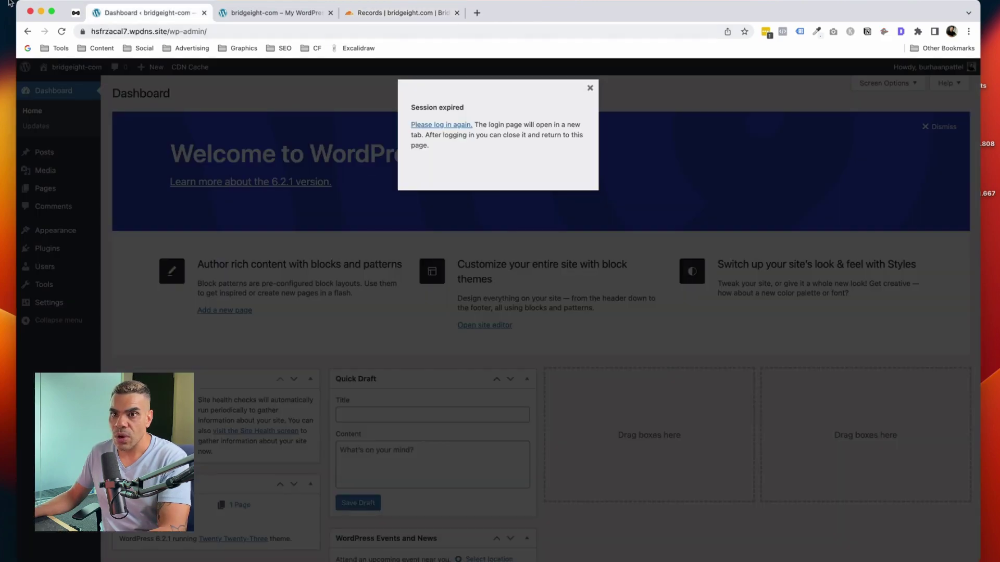
left_click(76, 13)
left_click(664, 303)
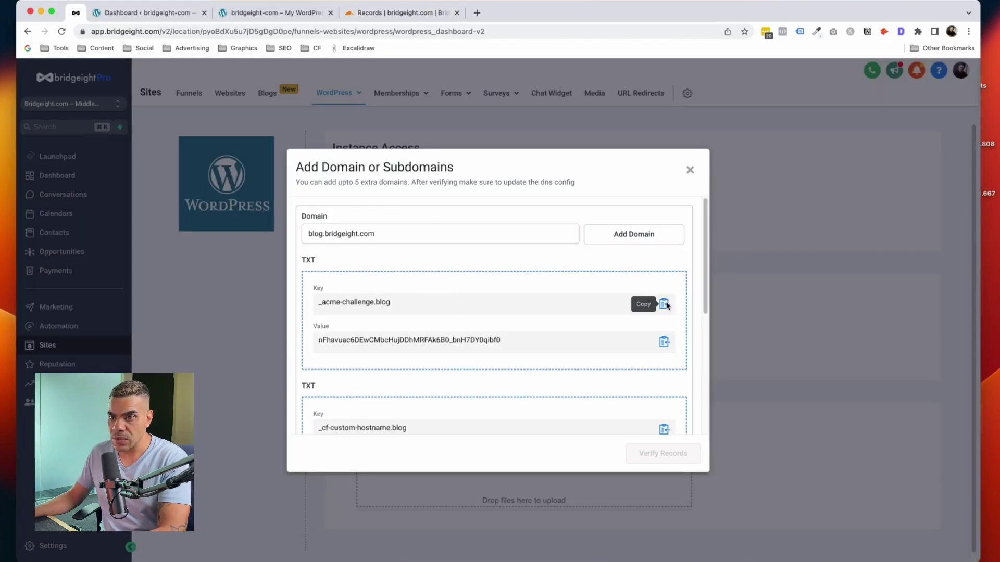
left_click(401, 13)
left_click(792, 260)
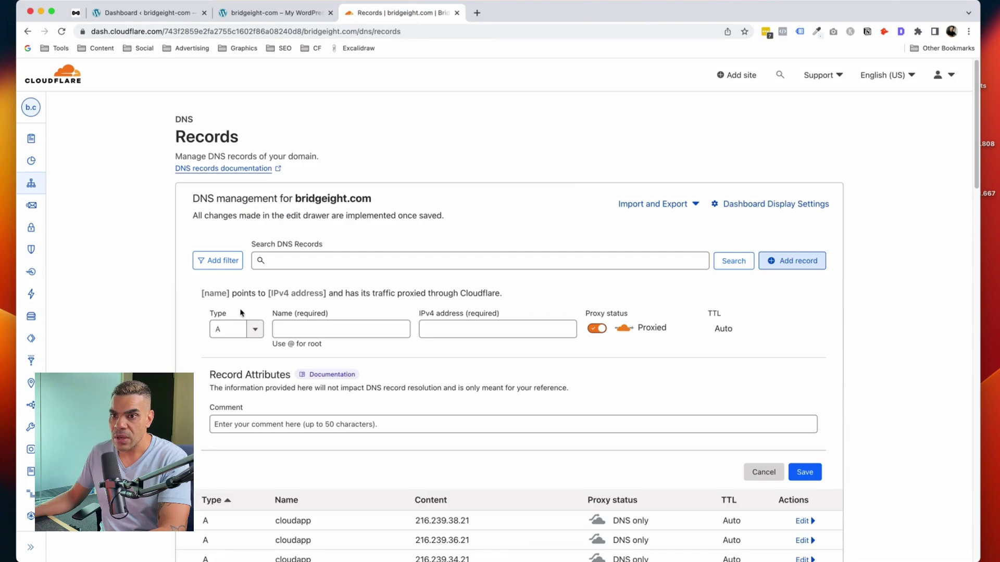
left_click(229, 328)
key("super+1")
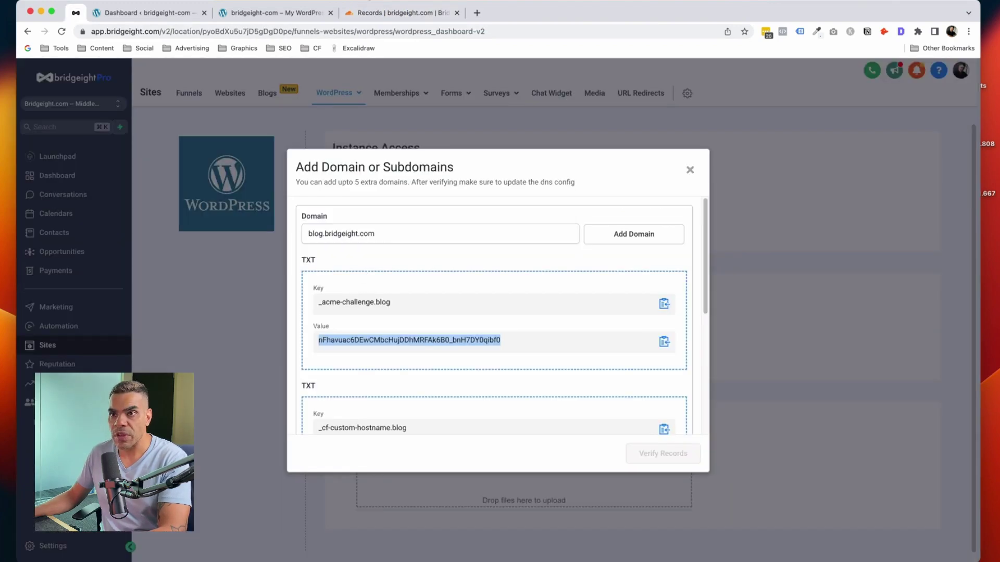
scroll(409, 388, "down", 2)
left_click(408, 388)
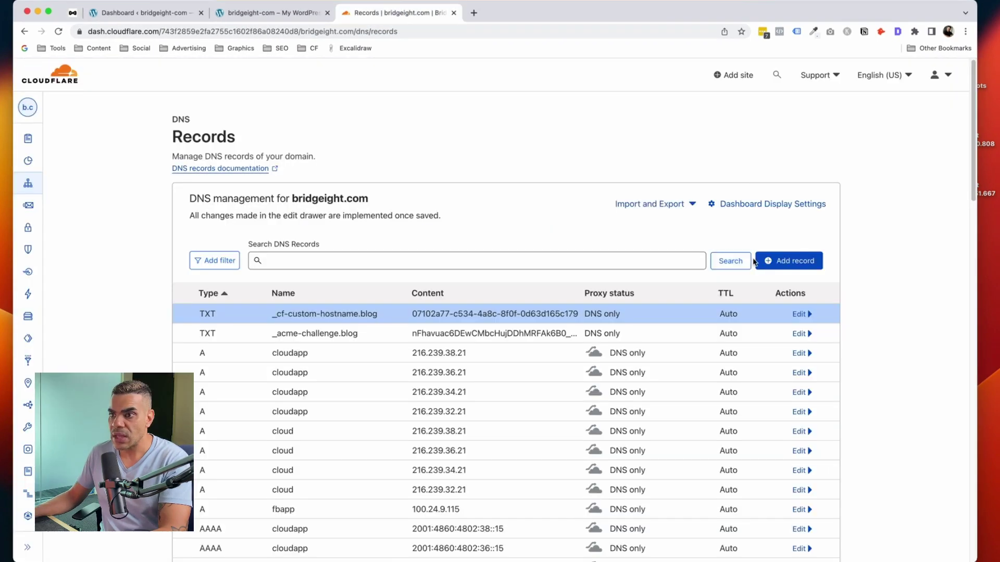
Add a CNAME record in Cloudflare with the name blog and the target hsfrzacal7.wpdns.site.
left_click(756, 261)
left_click(233, 329)
left_click(445, 322)
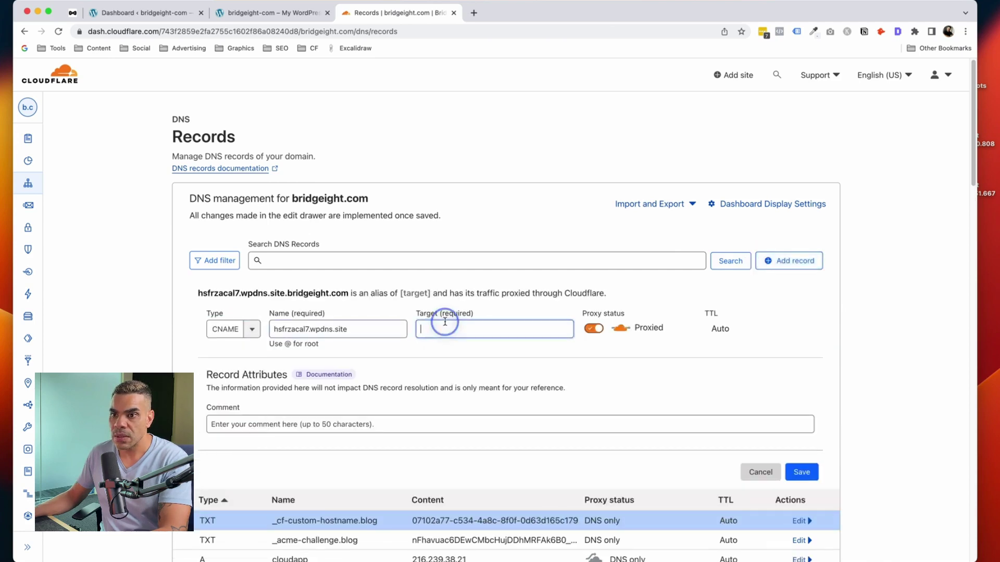
key("super+v")
triple_click(370, 325)
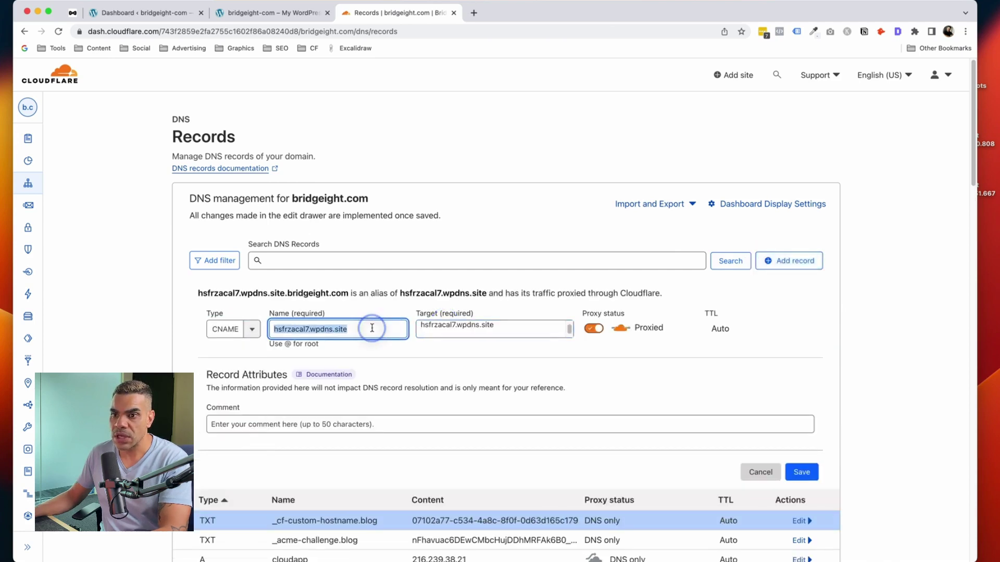
Switch back to the Add Domain dialog, confirm that the DNS records were added, and verify them for blog.bridgeight.com.
key("super+1")
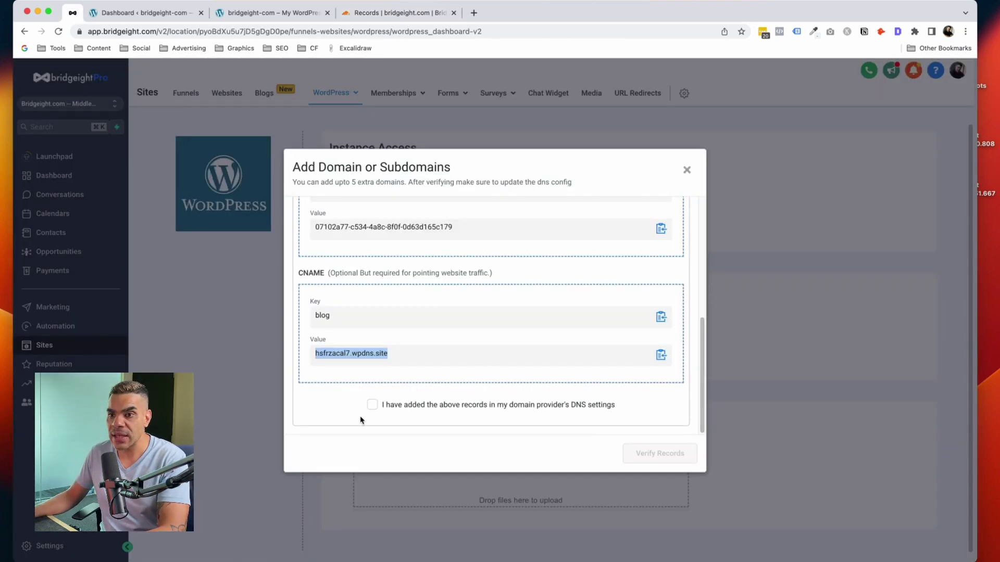
left_click(372, 405)
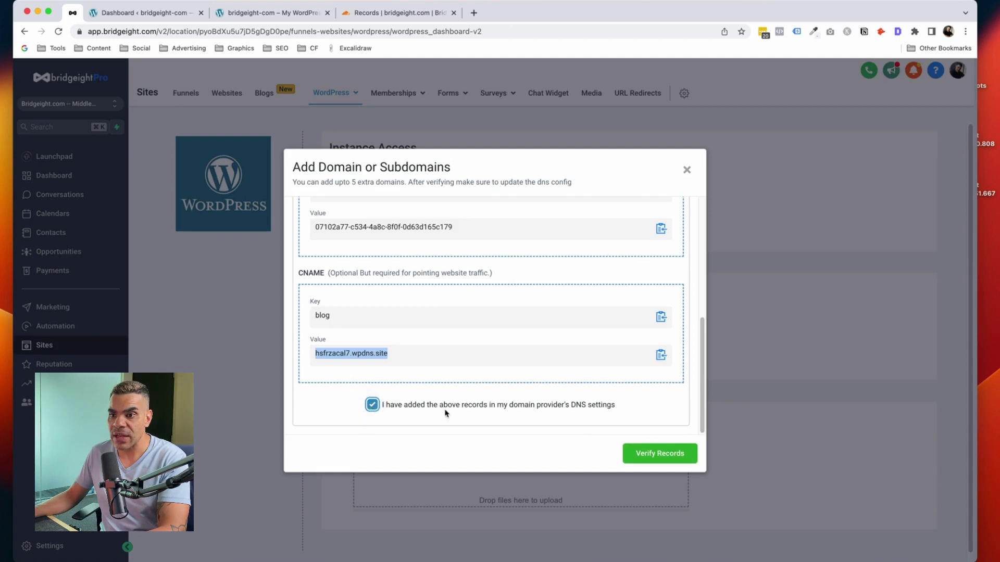
left_click(652, 453)
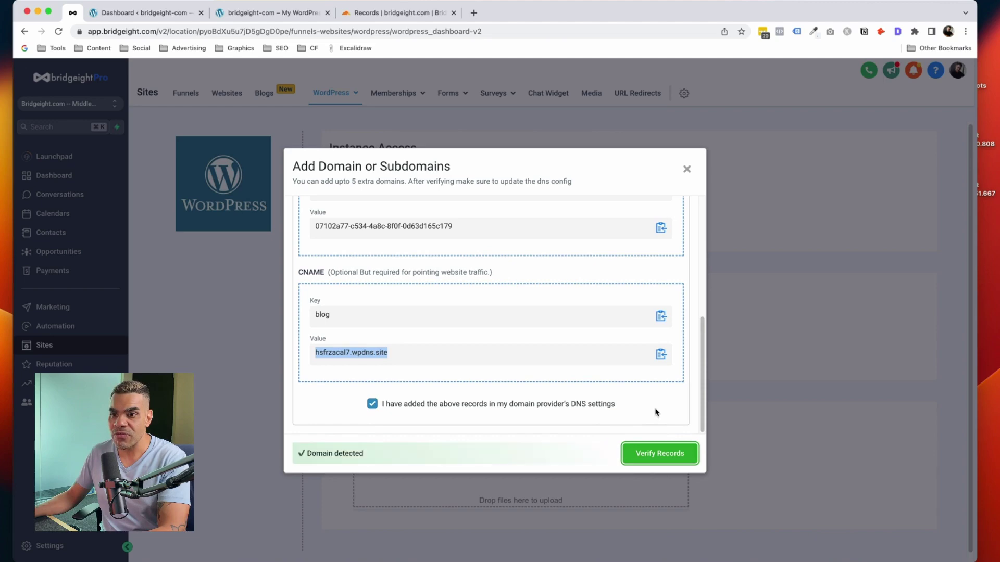
left_click(659, 453)
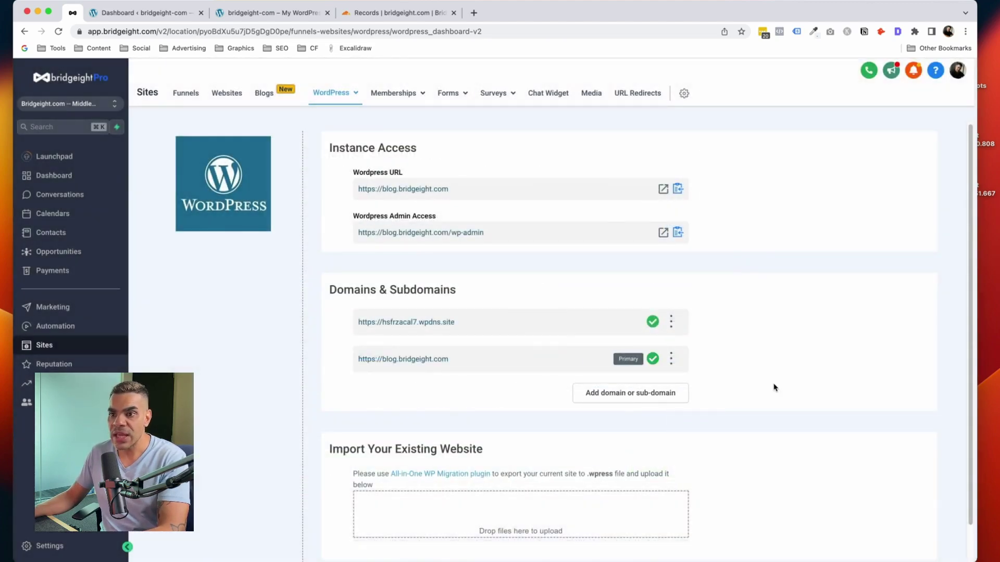
left_click(670, 359)
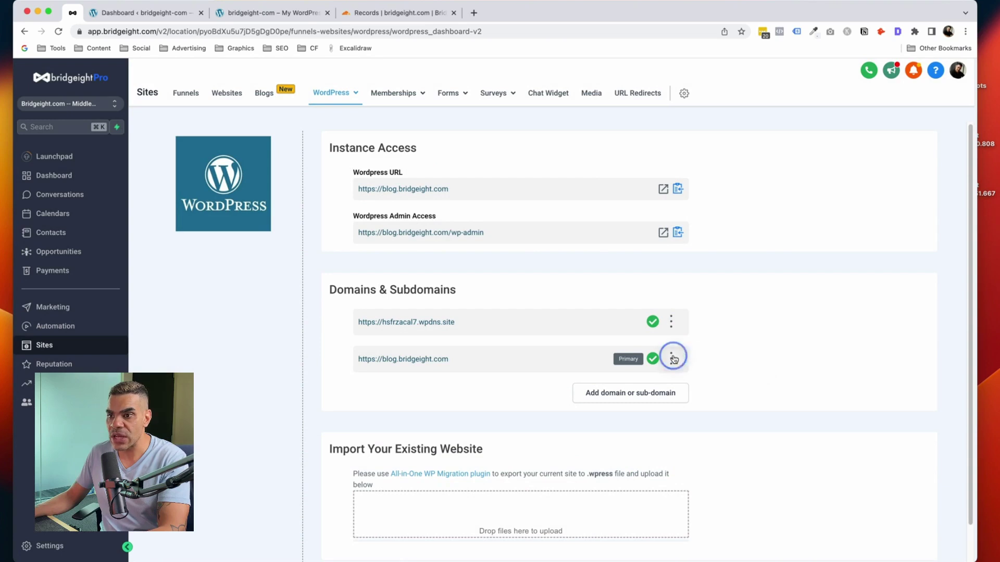
left_click(777, 327)
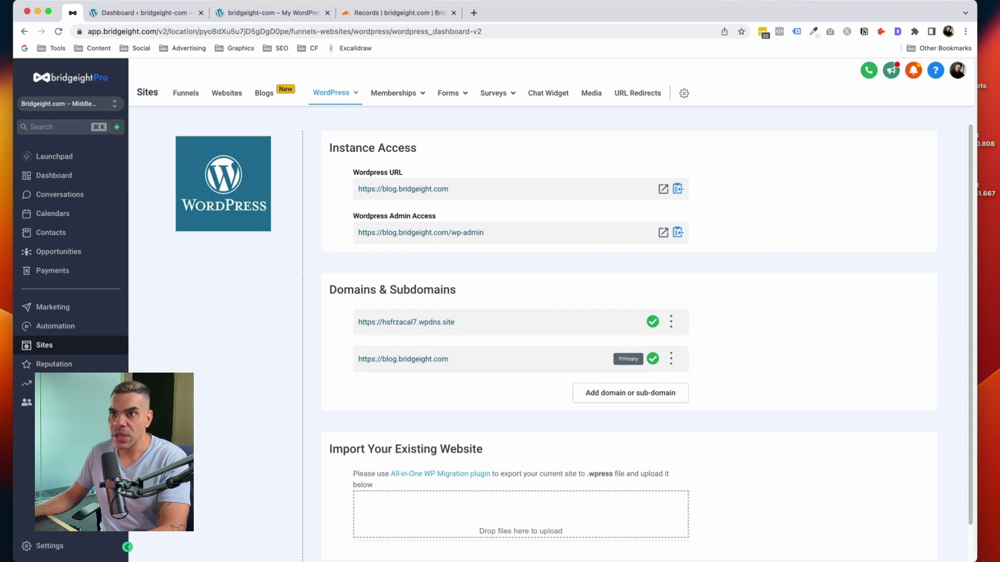
Load blog.bridgeight.com in the tab holding the expired WordPress admin session, leaving the old page.
left_click(183, 19)
left_click(164, 31)
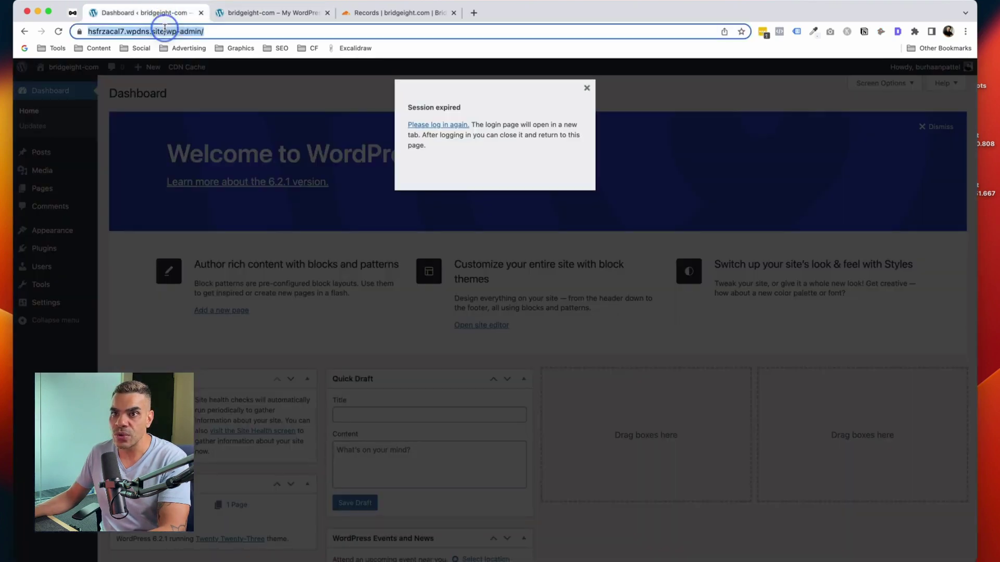
type("blog.b")
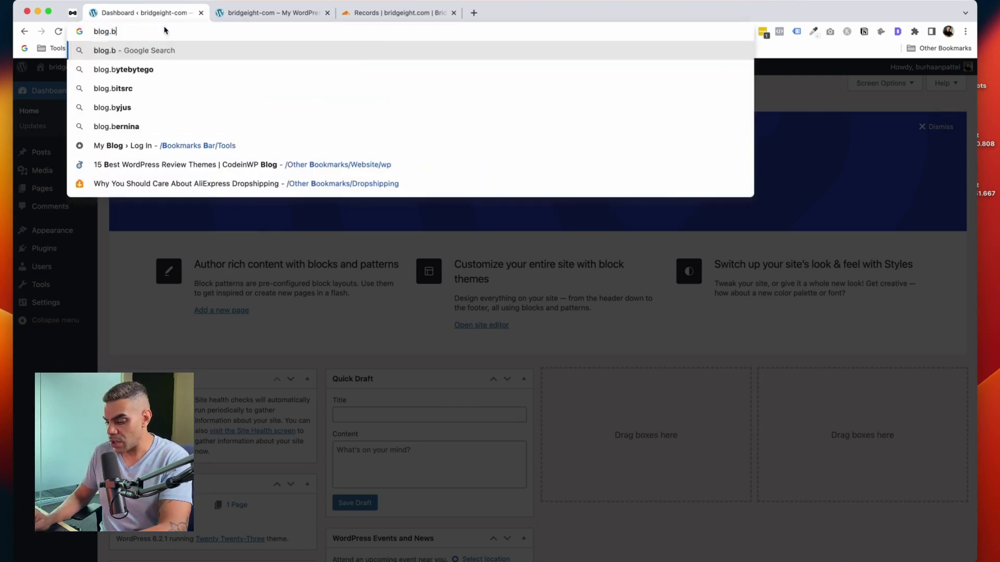
type("ridgeight.com")
key("Return")
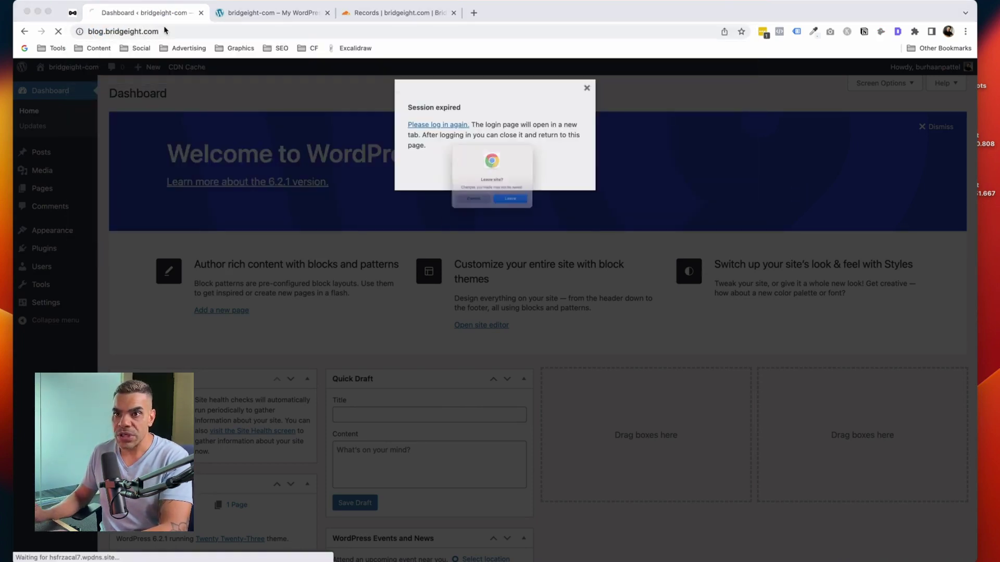
left_click(523, 214)
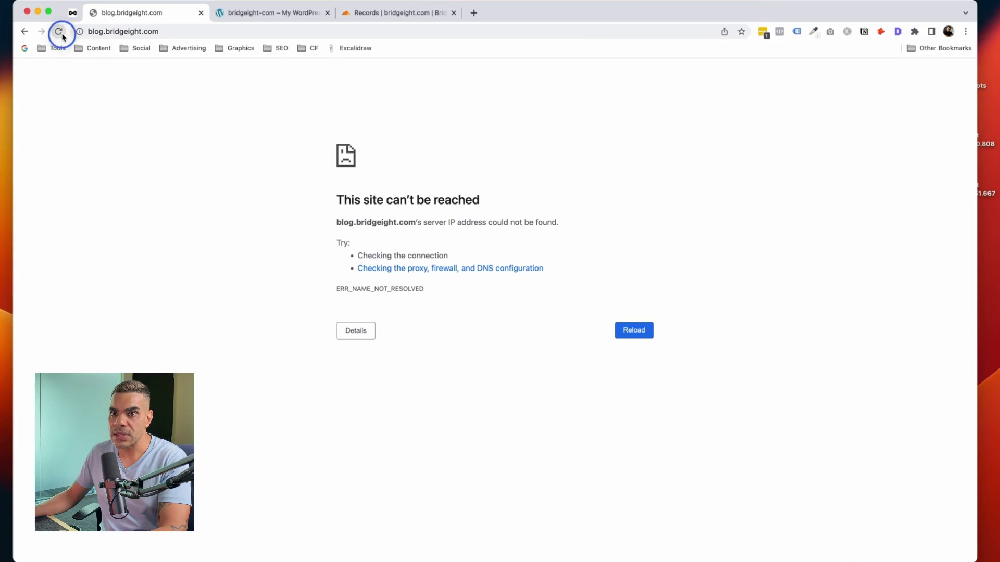
Switch back to Bridgeight Pro and check the blog.bridgeight.com entry under Domains & Subdomains.
left_click(74, 13)
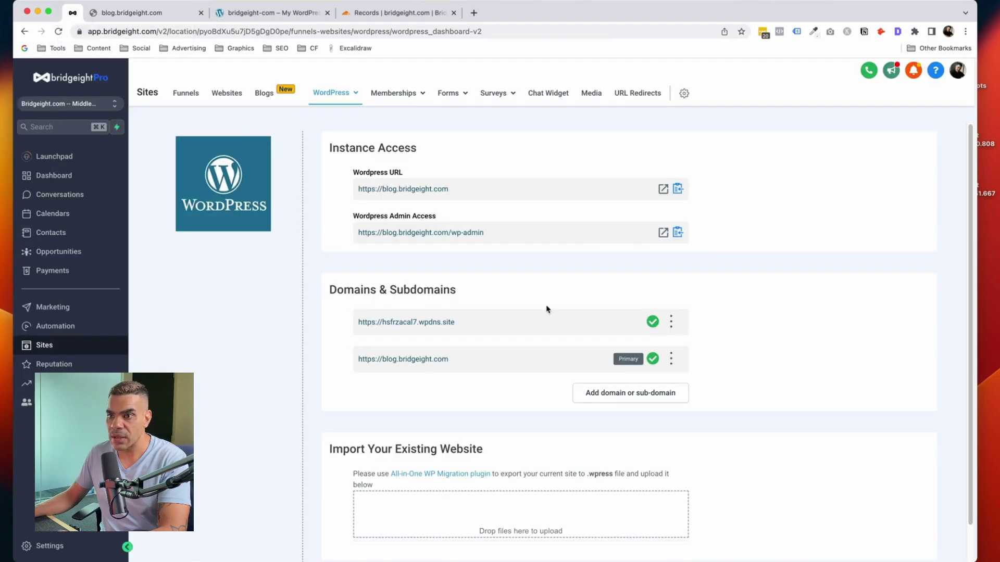
scroll(531, 291, "down", 2)
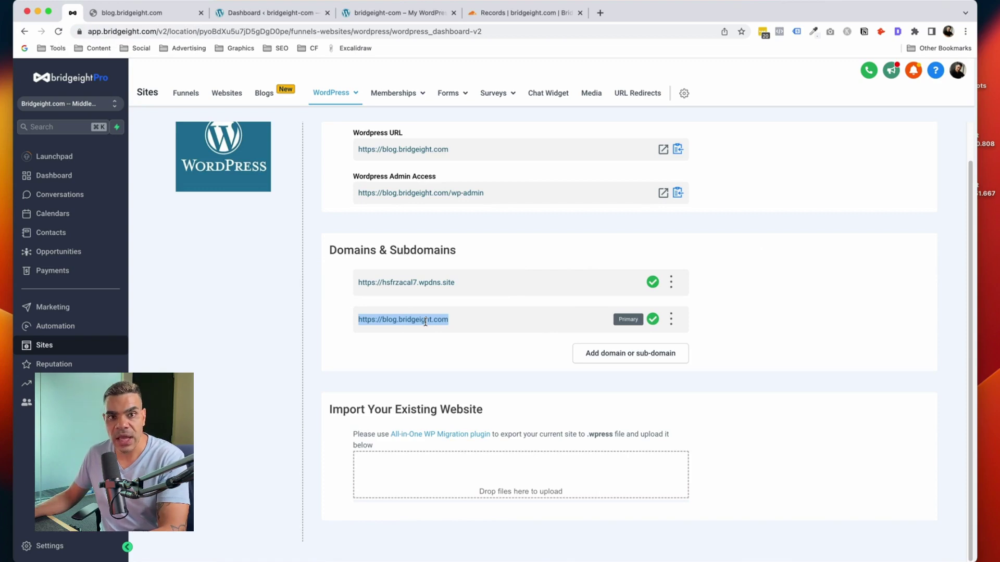
scroll(529, 321, "up", 1)
Open the WordPress users page, view the role options in the Add User form, and close it without adding anyone.
left_click(353, 96)
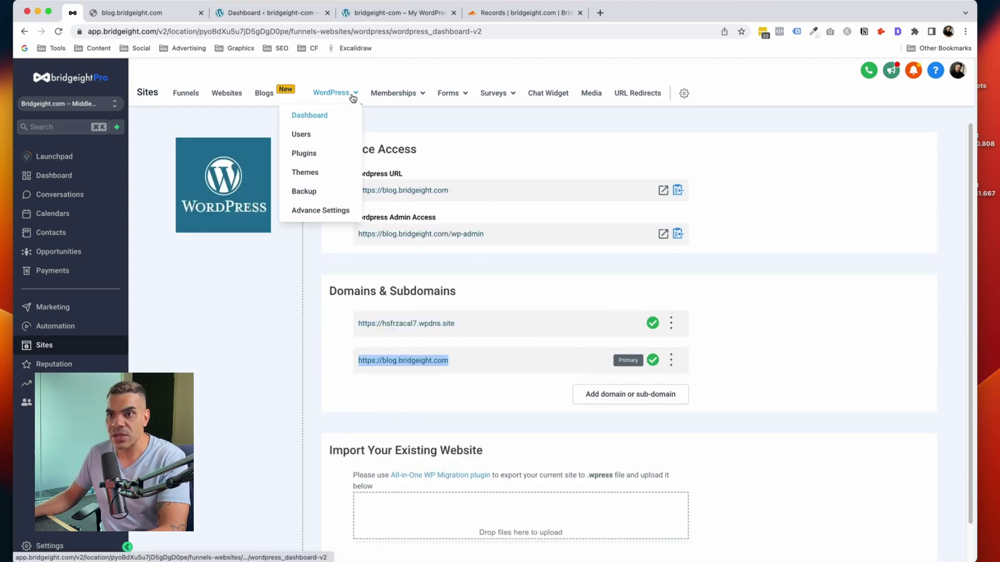
left_click(314, 135)
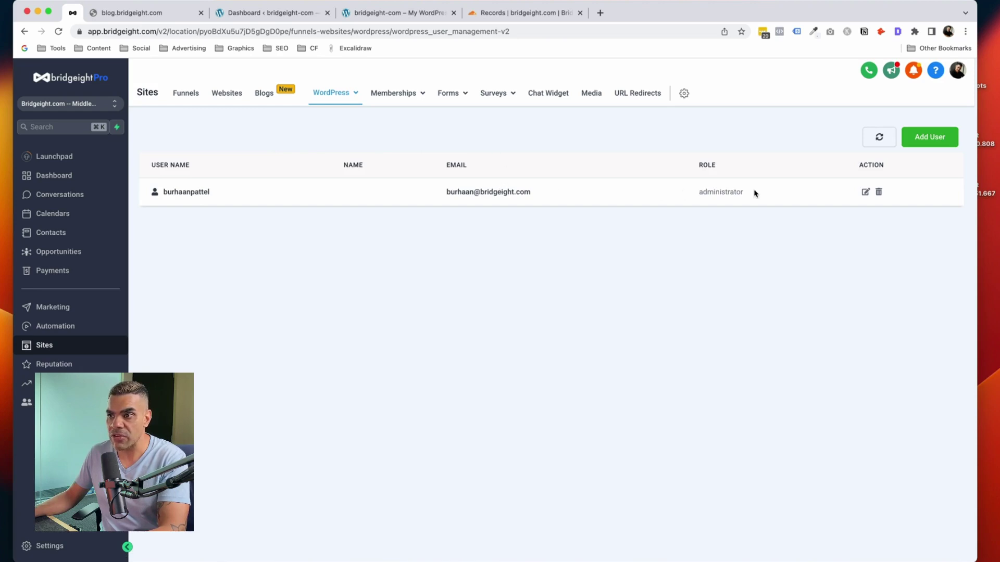
left_click(940, 142)
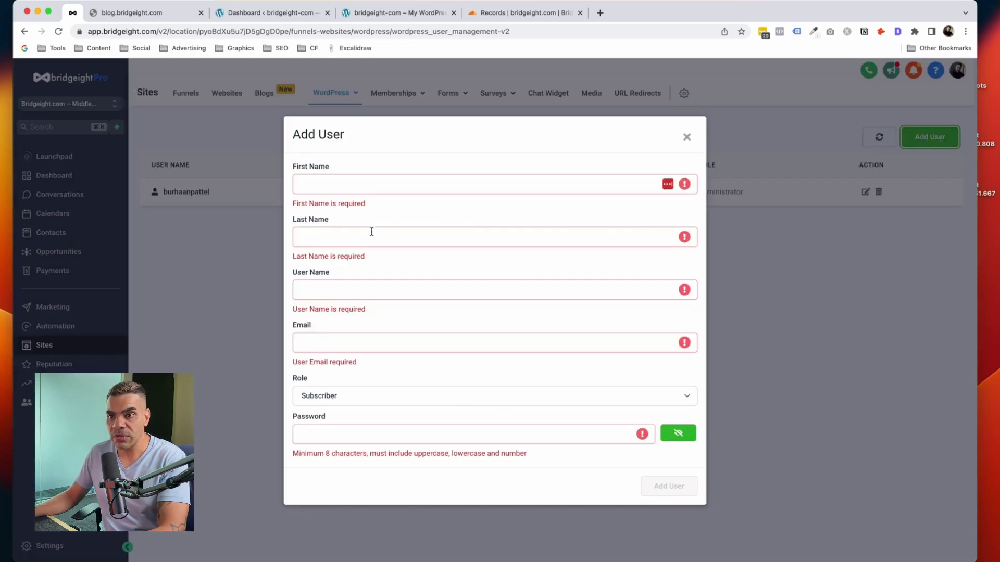
left_click(398, 396)
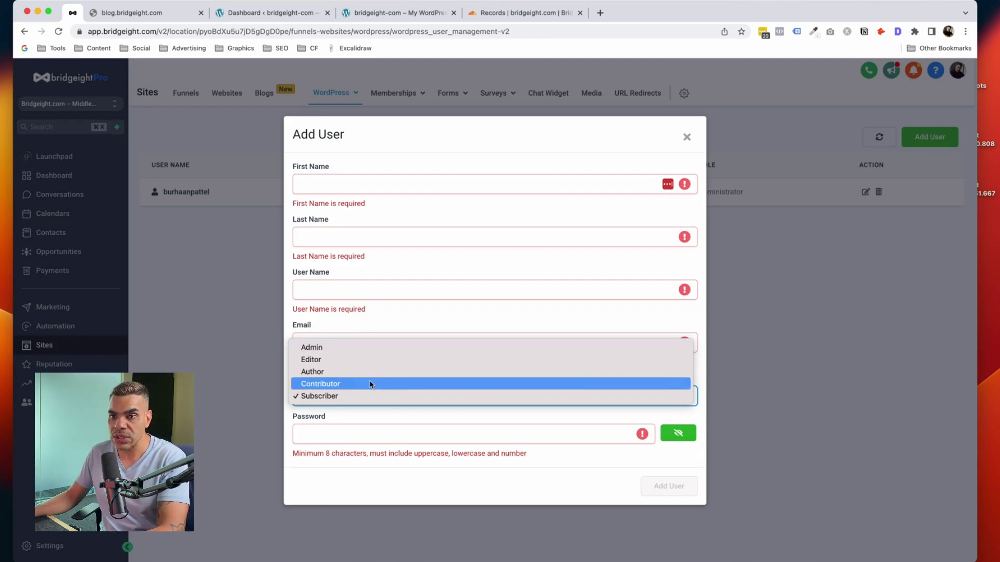
left_click(471, 326)
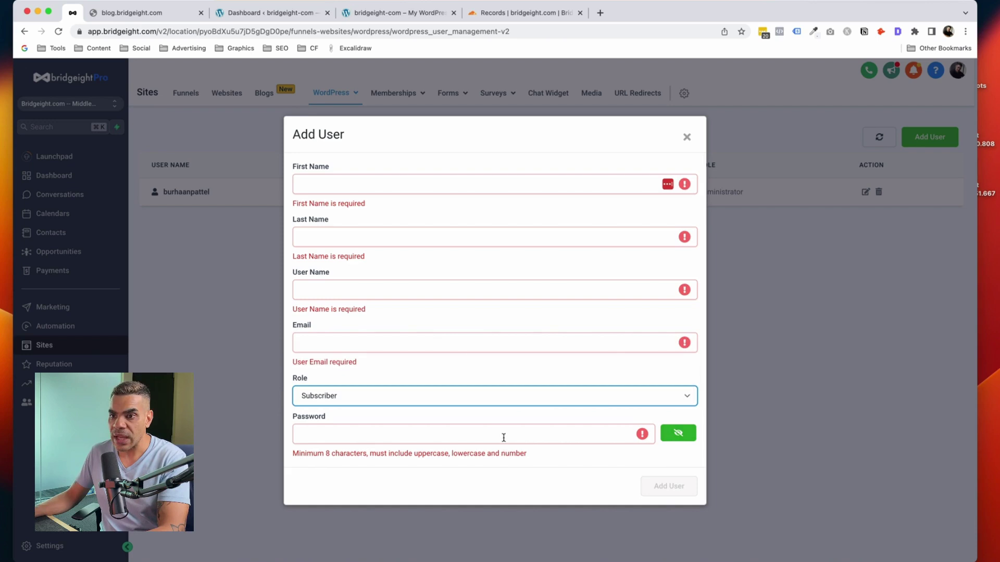
left_click(687, 137)
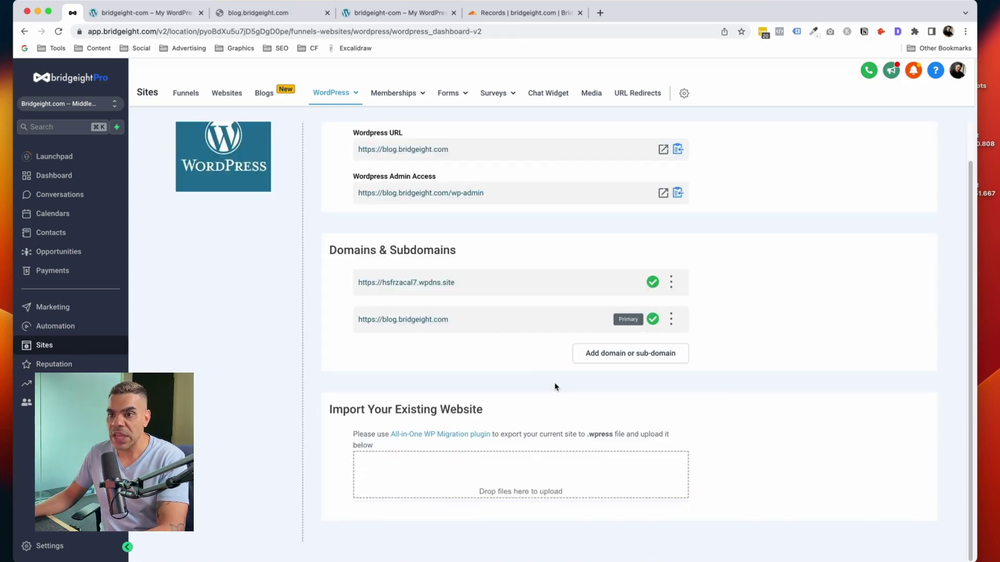
Open the All-in-One WP Migration plugin page linked under Import Your Existing Website and read its description.
left_click_drag(364, 409, 476, 410)
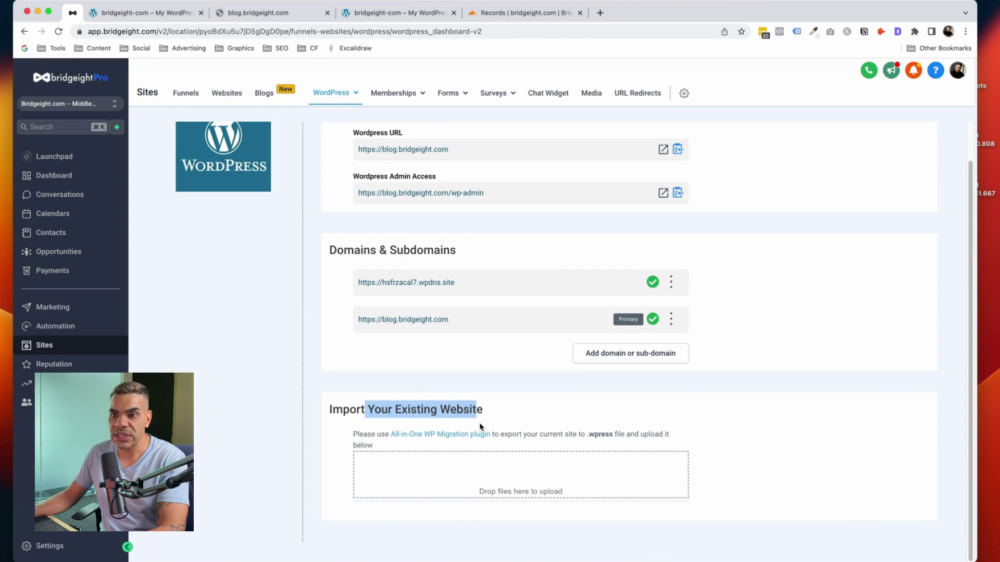
left_click(461, 434)
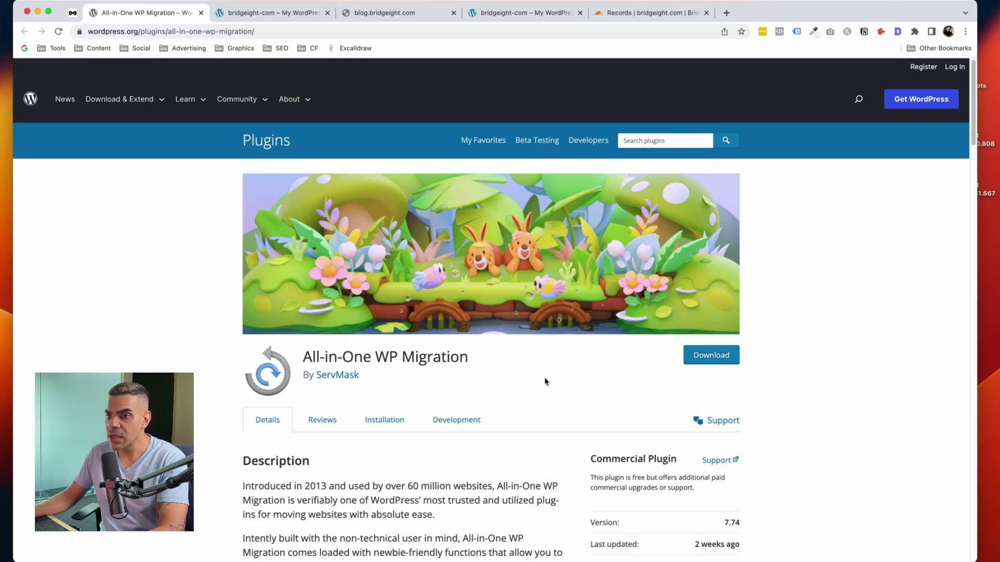
scroll(545, 382, "down", 3)
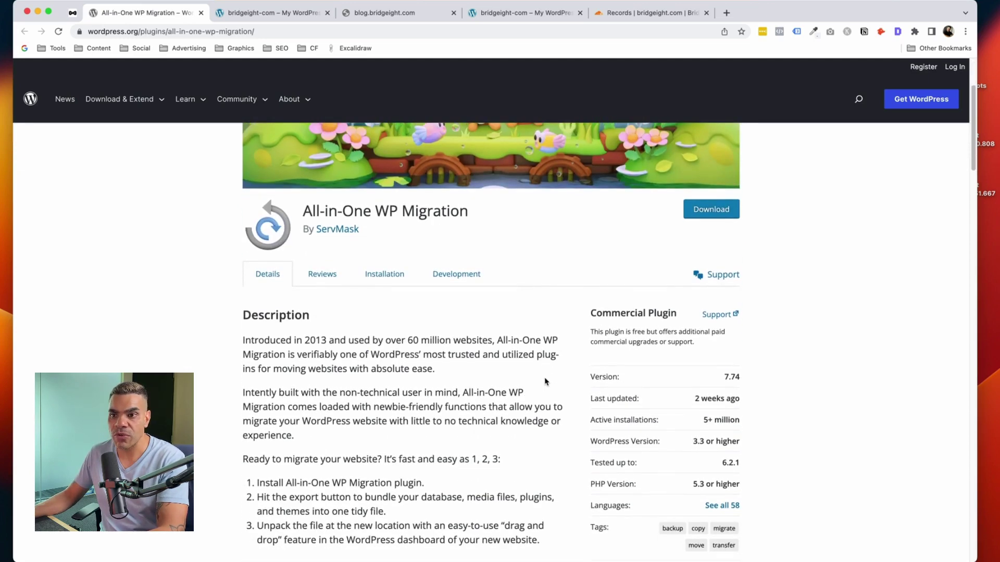
scroll(545, 382, "up", 3)
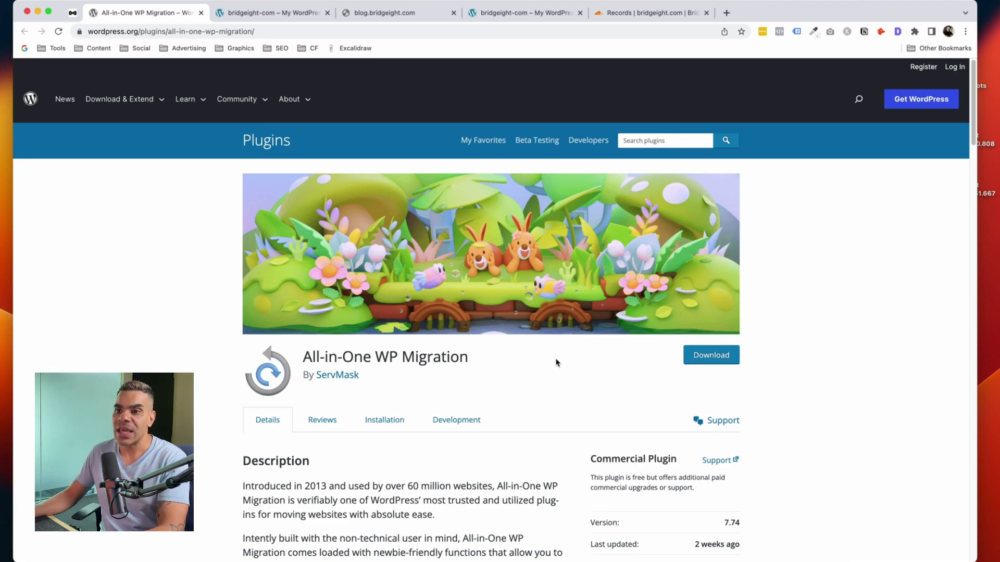
Return to Bridgeight Pro and examine the .wpress upload instructions for importing an existing website.
left_click(72, 12)
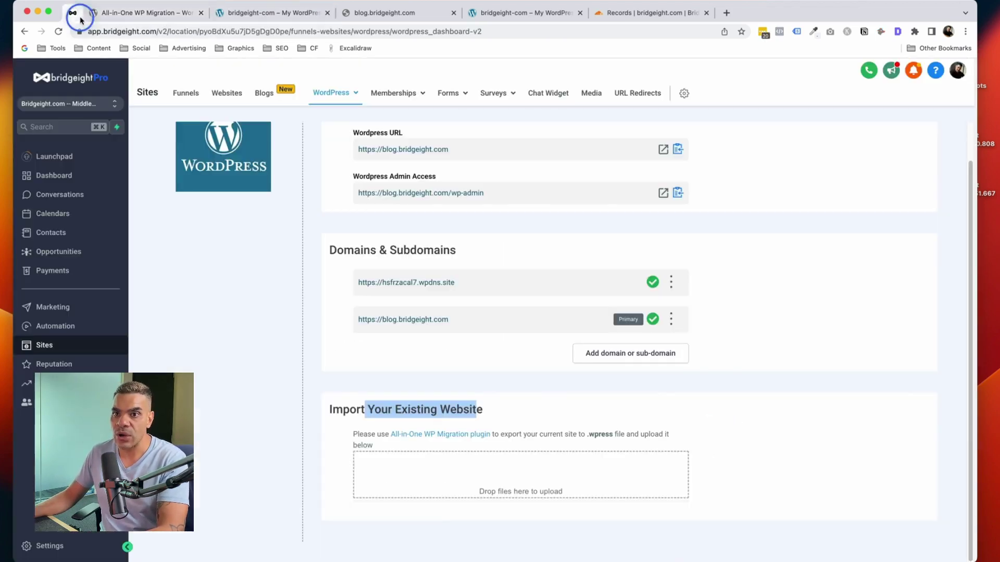
double_click(602, 435)
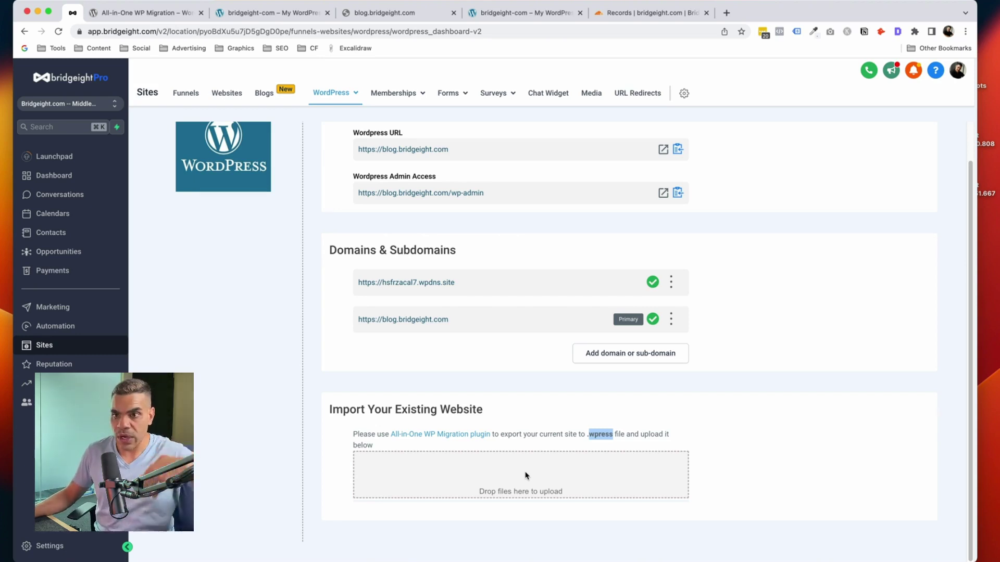
scroll(526, 471, "up", 2)
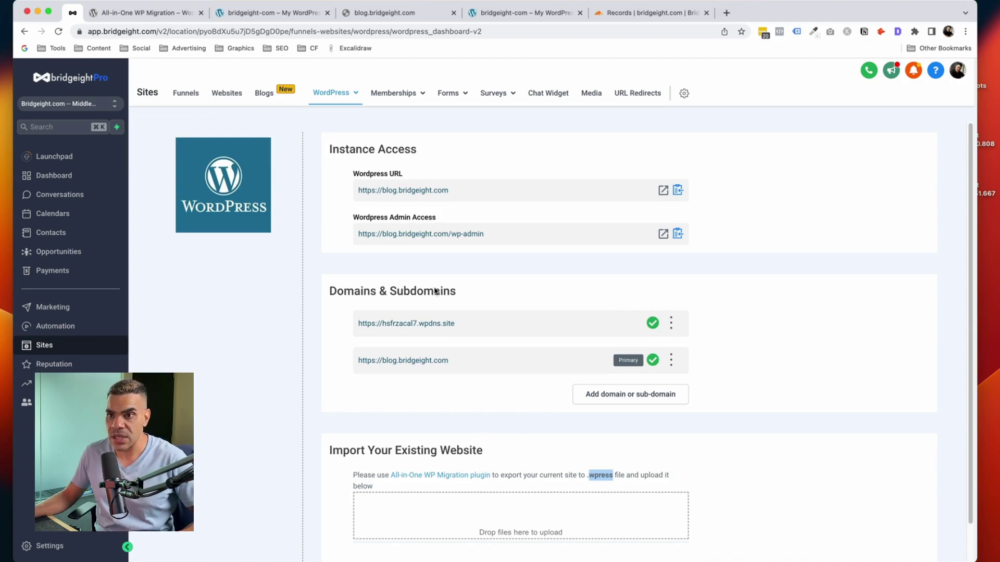
Open the WordPress themes list, check the update status of Twenty Twenty-Three, and close its details.
mouse_move(335, 105)
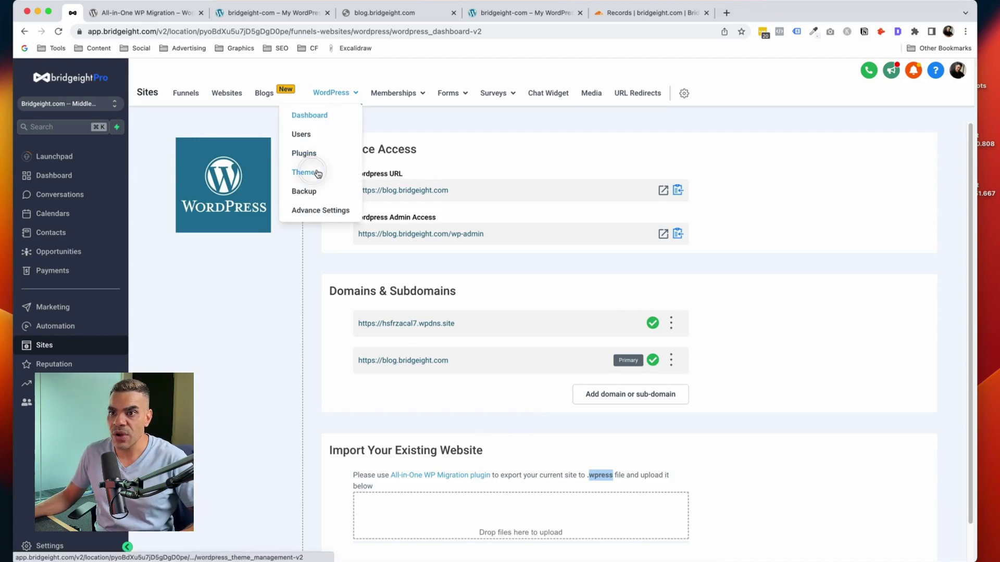
left_click(353, 180)
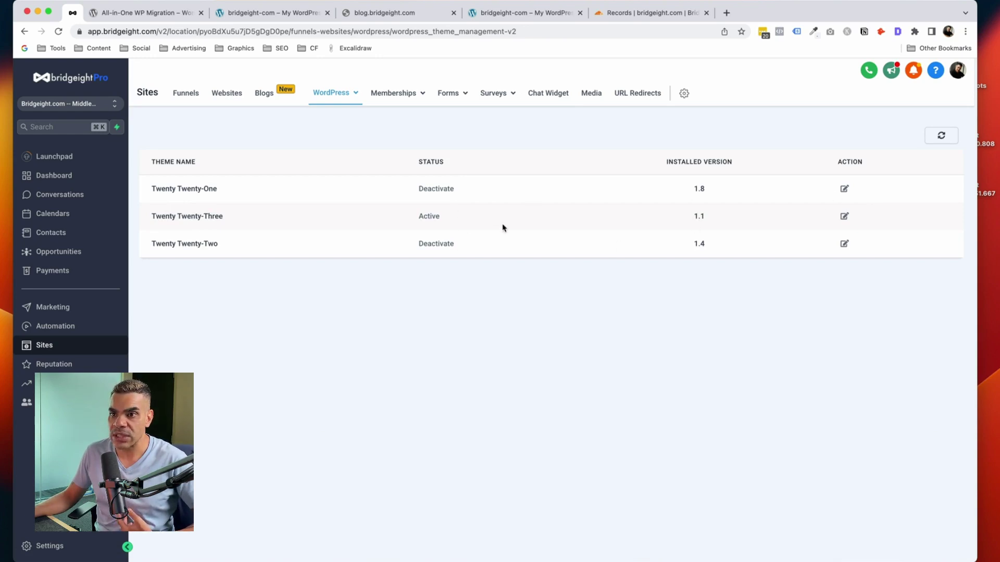
left_click(844, 217)
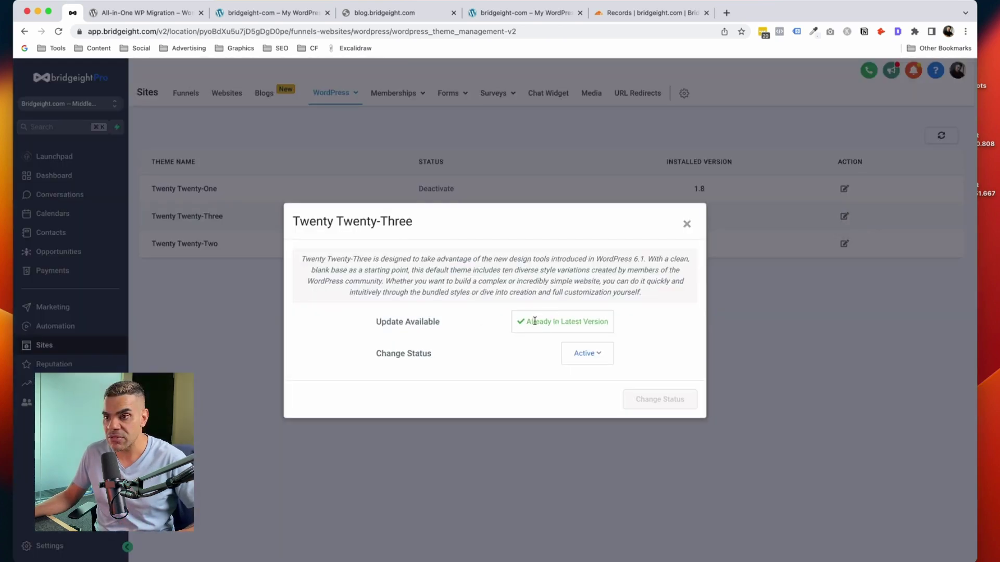
left_click_drag(553, 322, 597, 321)
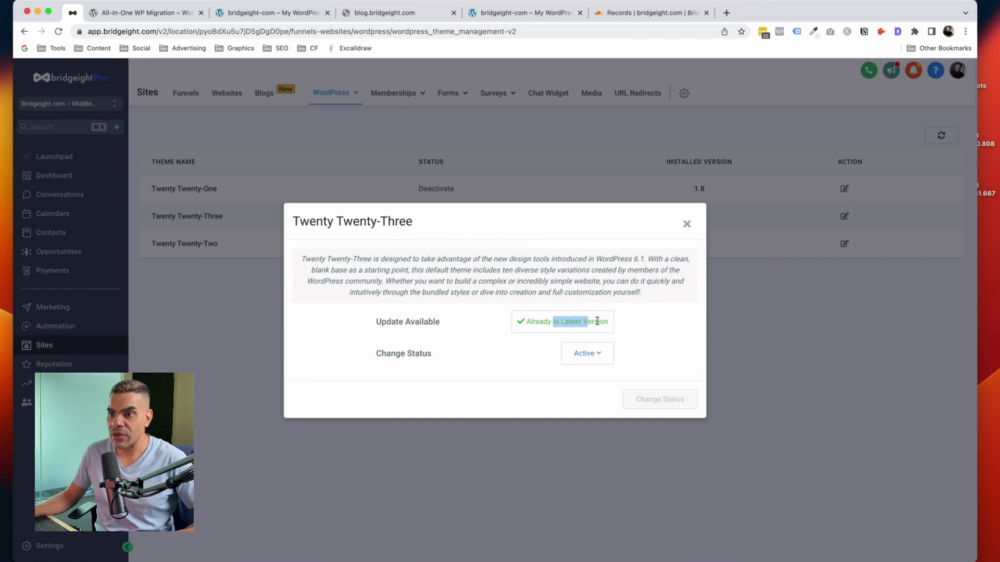
left_click(686, 226)
Open the WordPress backups page and refresh the list of backups.
mouse_move(333, 93)
left_click(337, 191)
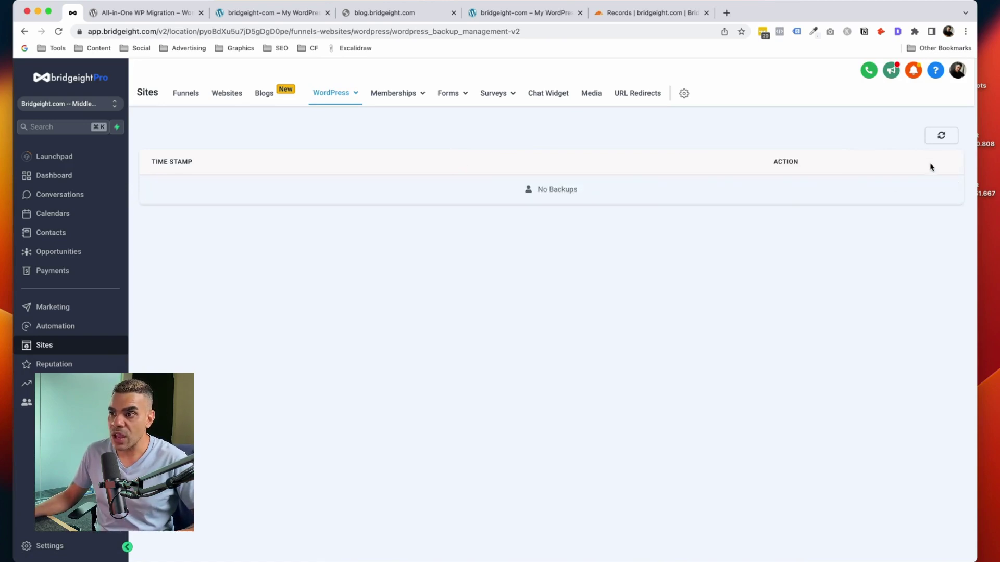
left_click(941, 137)
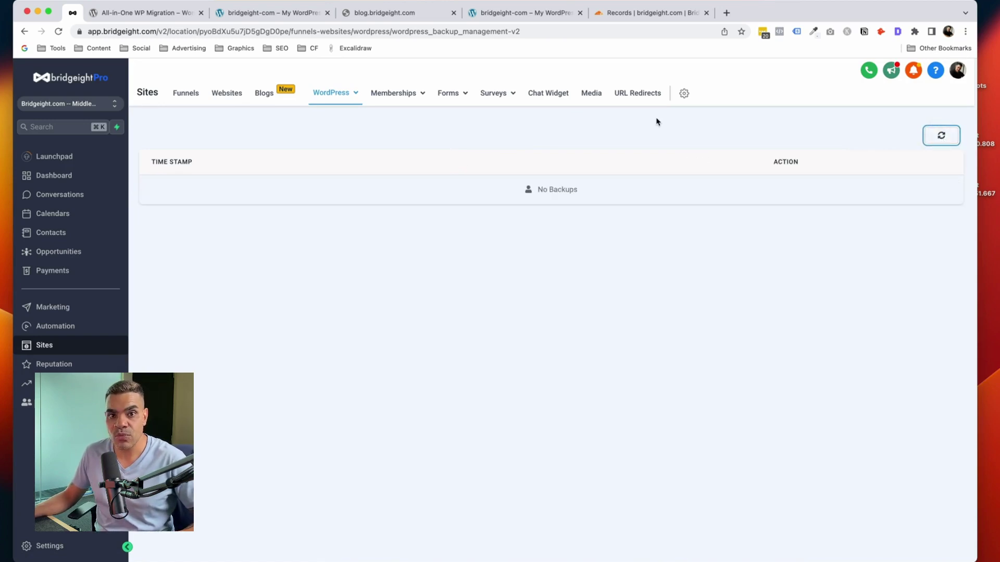
Examine the FTP access, Manage Caching and Delete Wordpress sections in the site's advanced settings.
key("super+bracketleft")
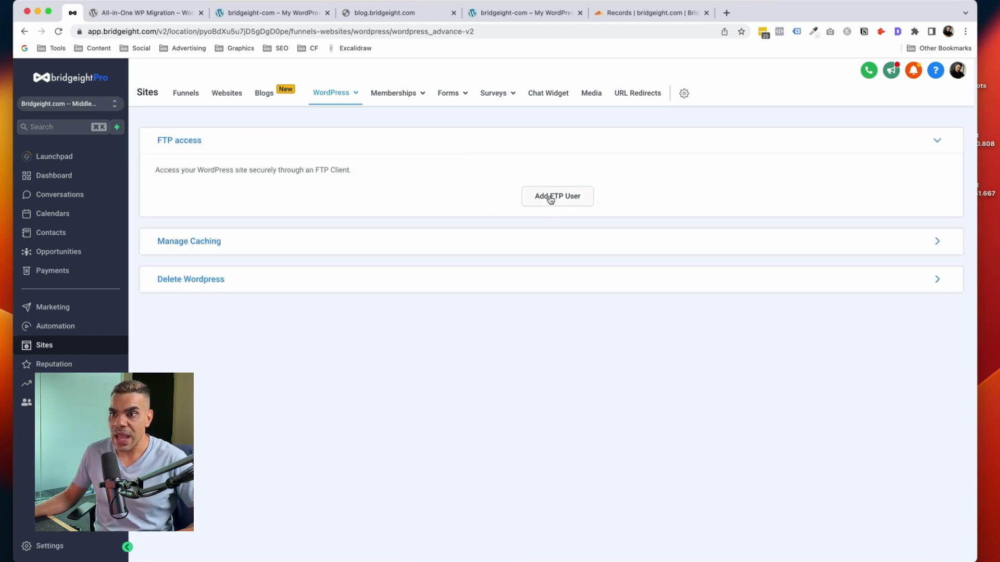
left_click(531, 237)
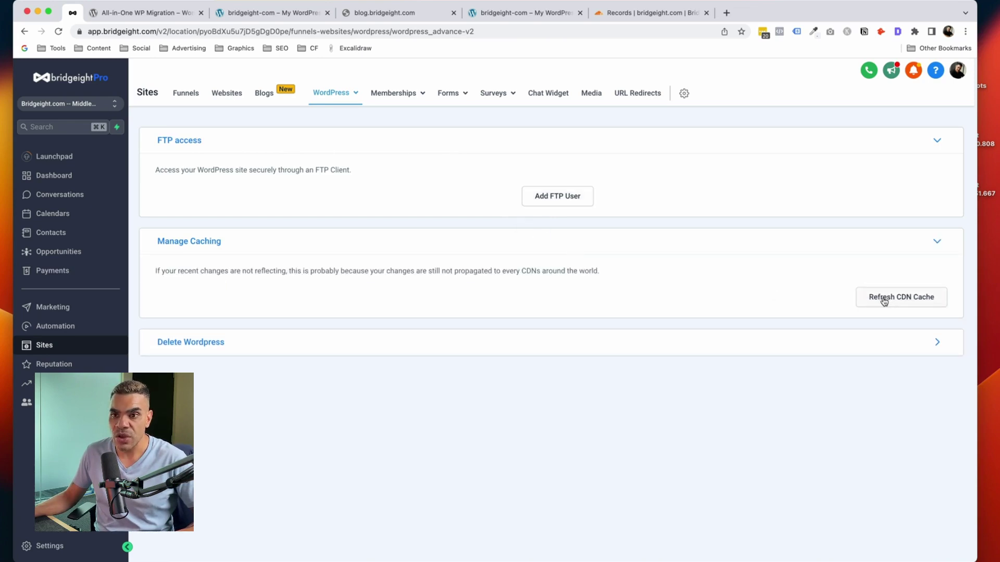
left_click(428, 342)
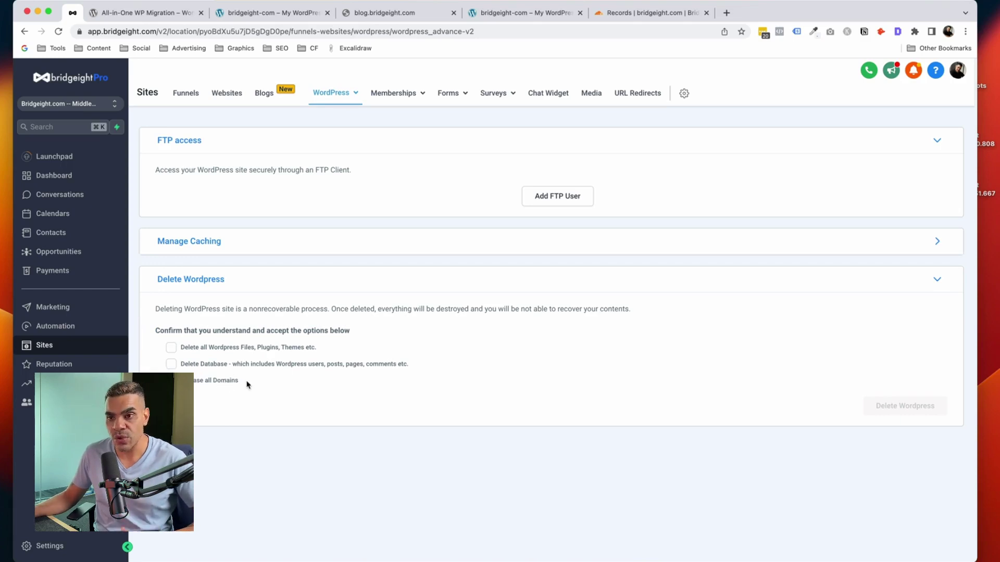
left_click(407, 284)
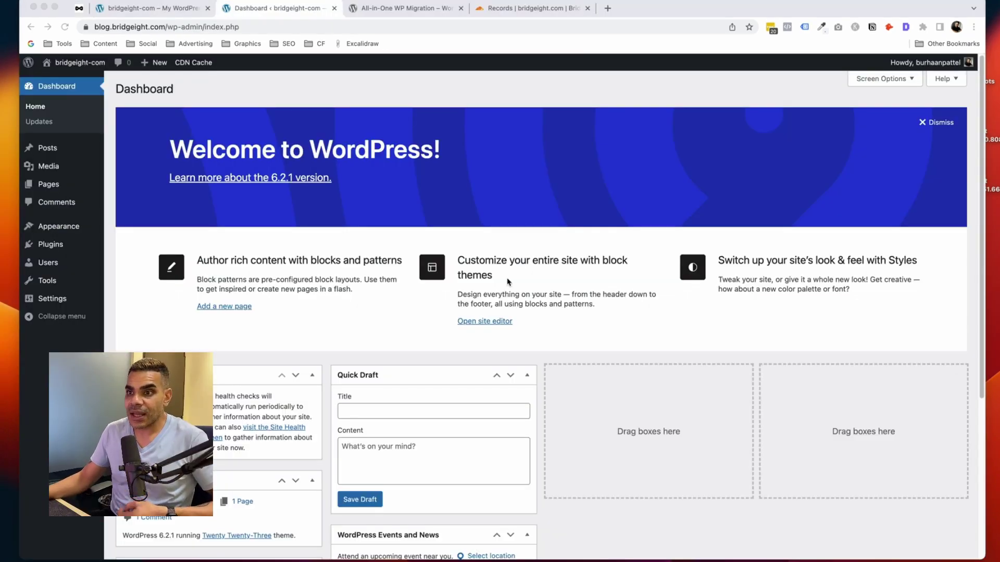
Check the web address of the WordPress admin dashboard on blog.bridgeight.com.
left_click(379, 89)
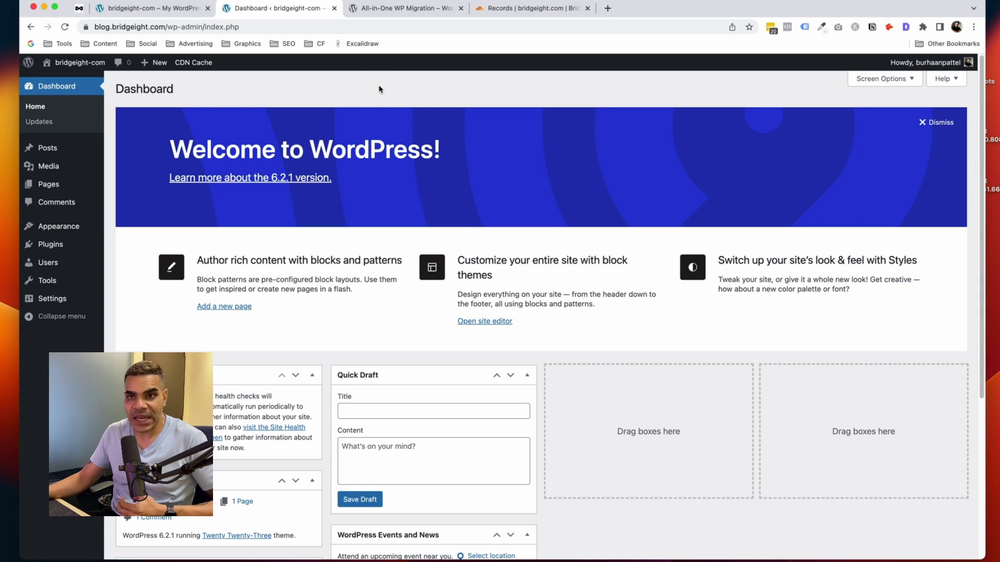
left_click(125, 30)
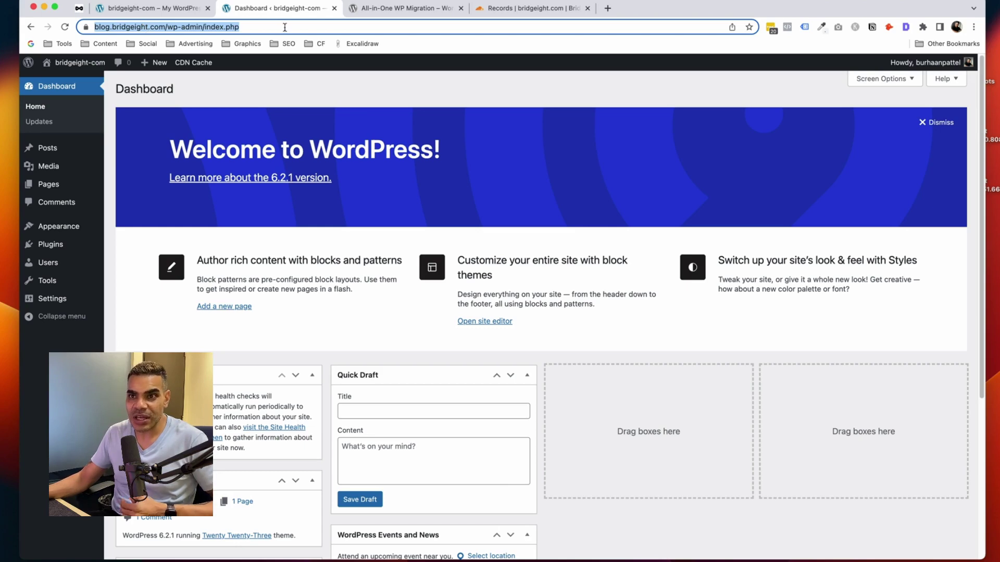
left_click(312, 96)
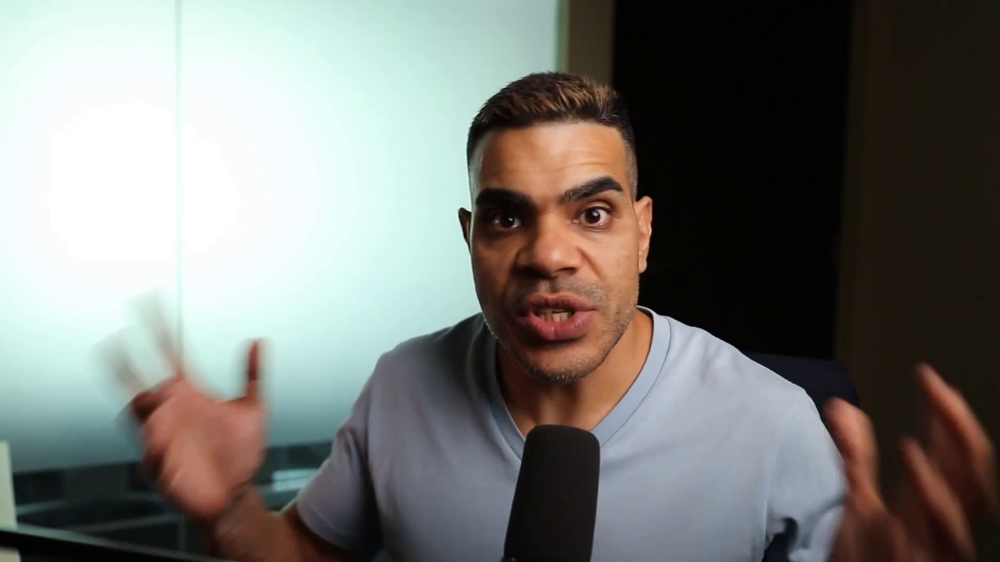